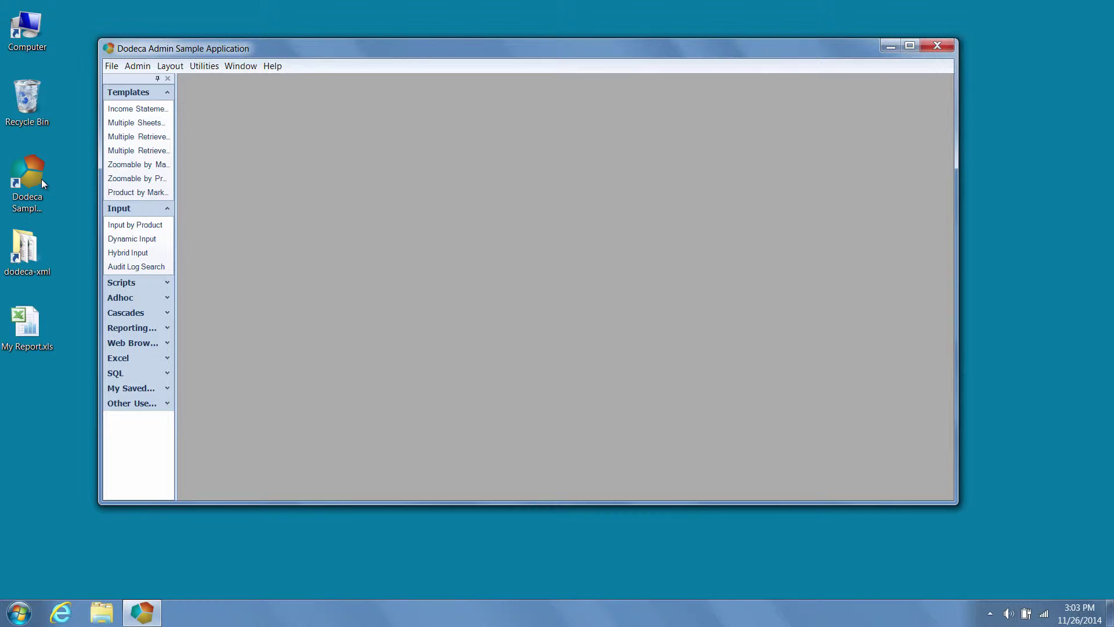
Step: Start a new Essbase Excel view named 'My Report' from the Admin menu
click(133, 67)
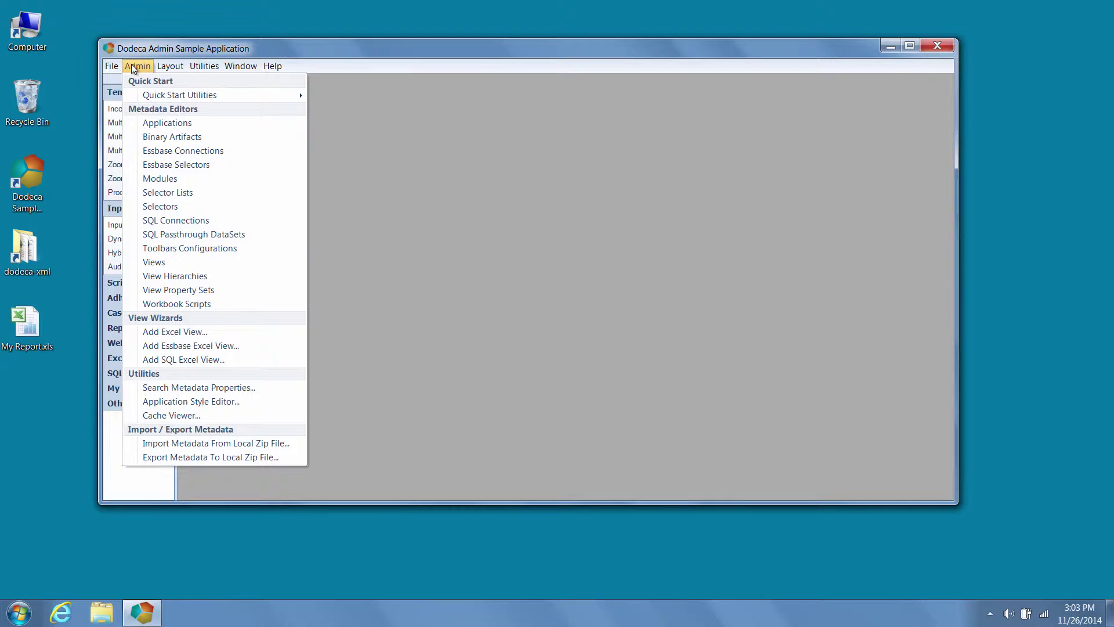
click(177, 346)
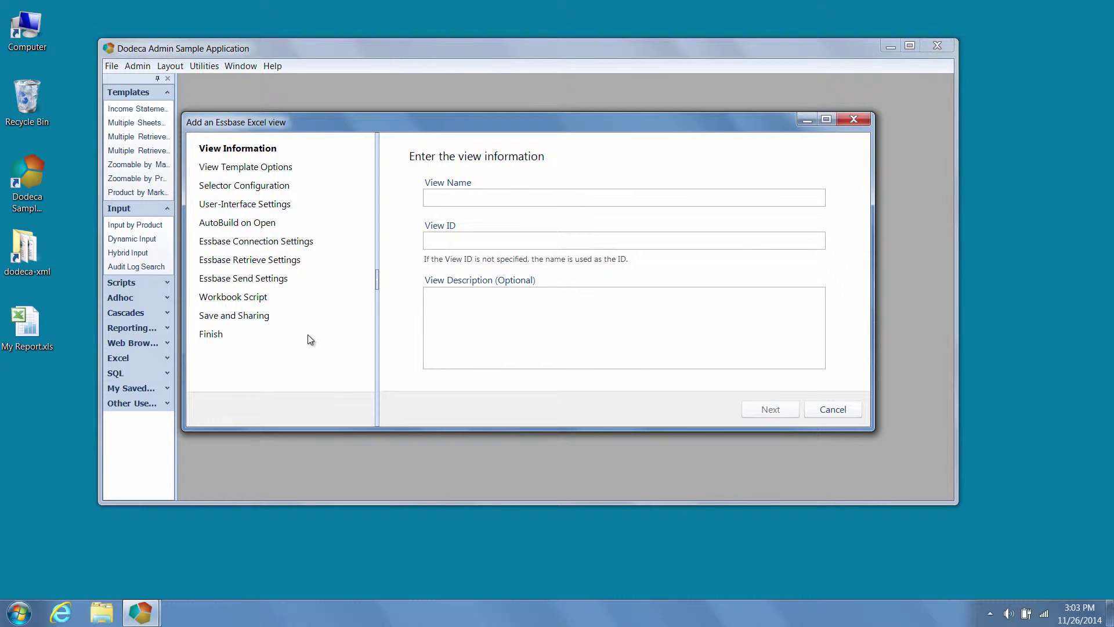
click(465, 199)
text(My Report)
click(769, 412)
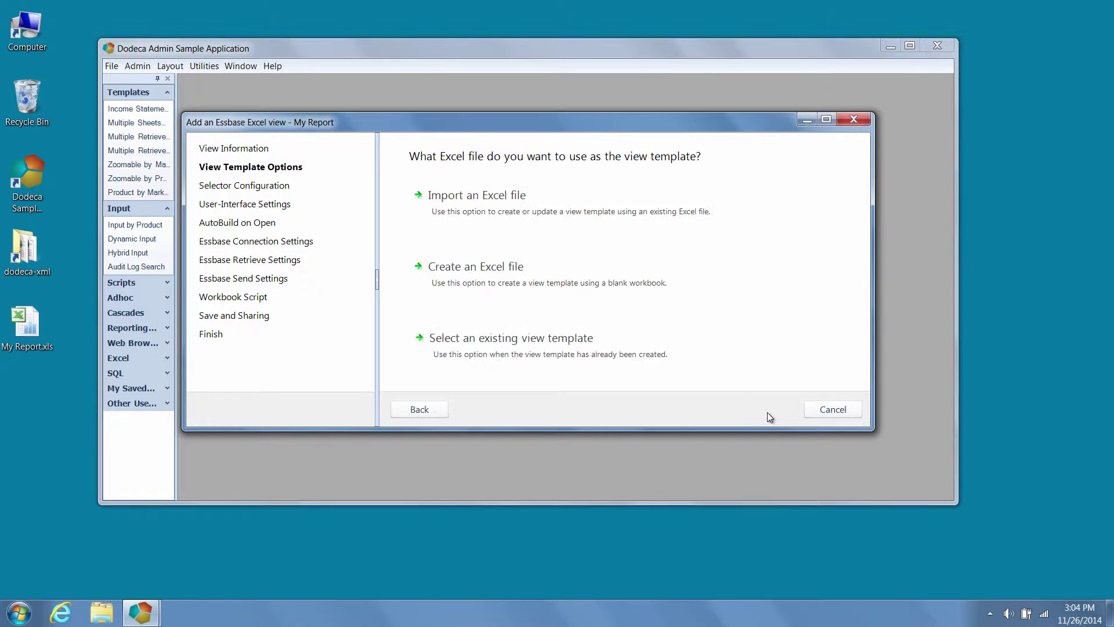
Step: Import My Report.xls from the desktop as the view's Excel template
click(546, 214)
click(620, 199)
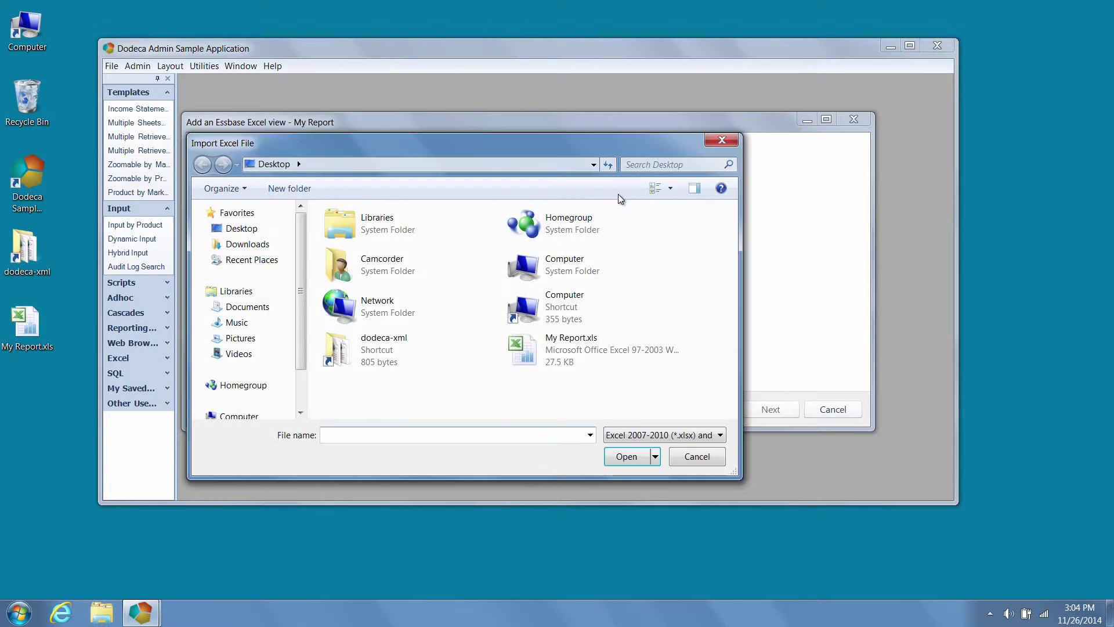
click(570, 352)
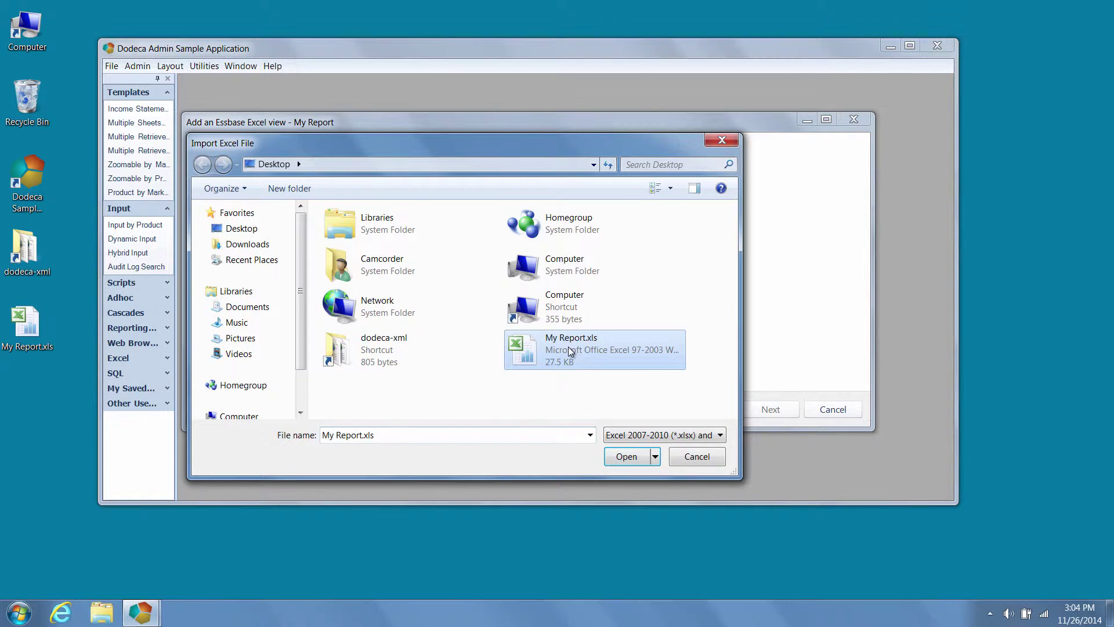
click(639, 455)
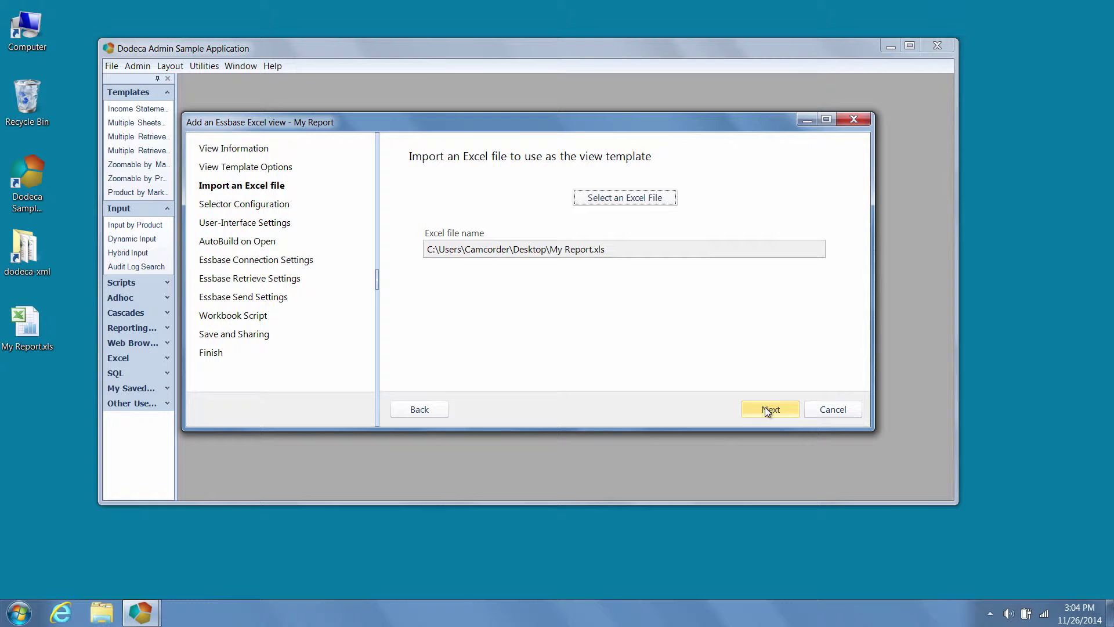
Step: Add the 3_Product and 5_Scenario selectors to the view
click(768, 409)
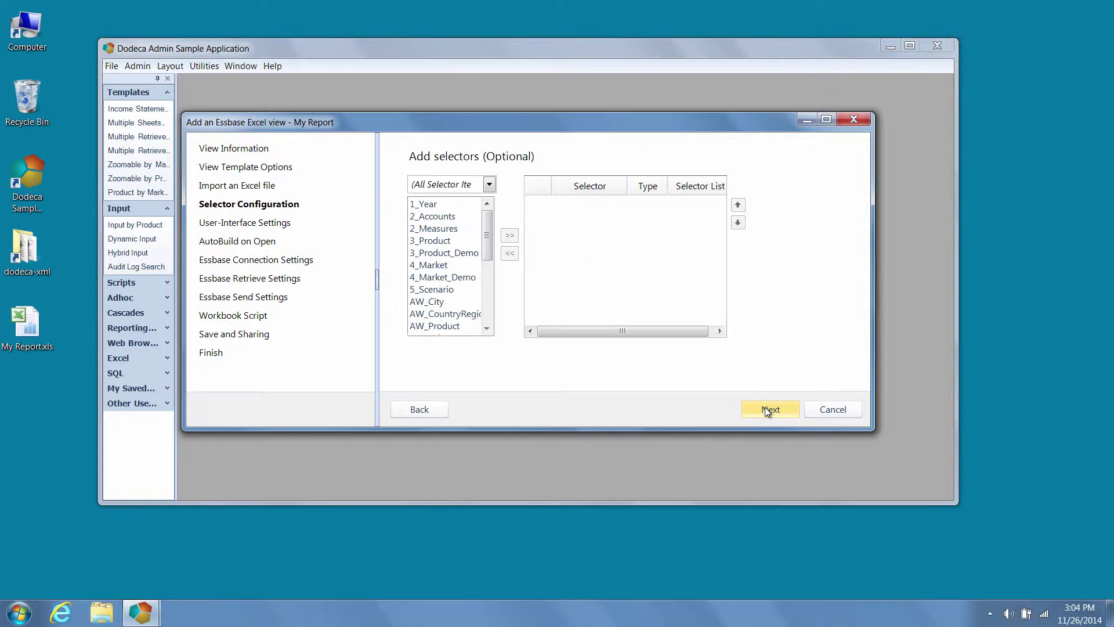
click(437, 240)
click(509, 238)
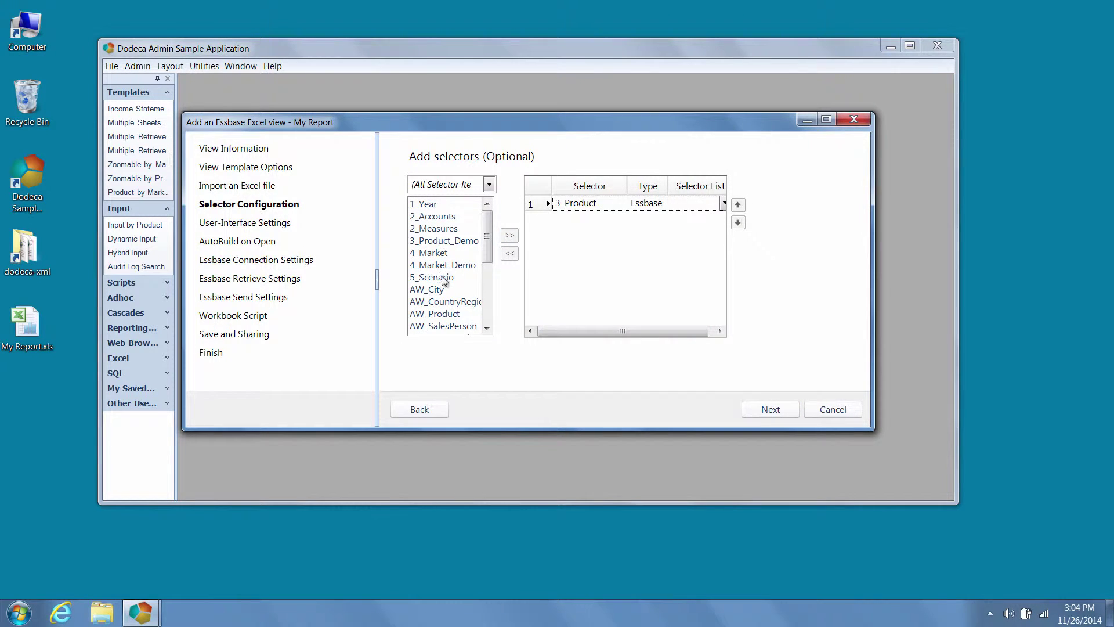
click(441, 278)
click(509, 238)
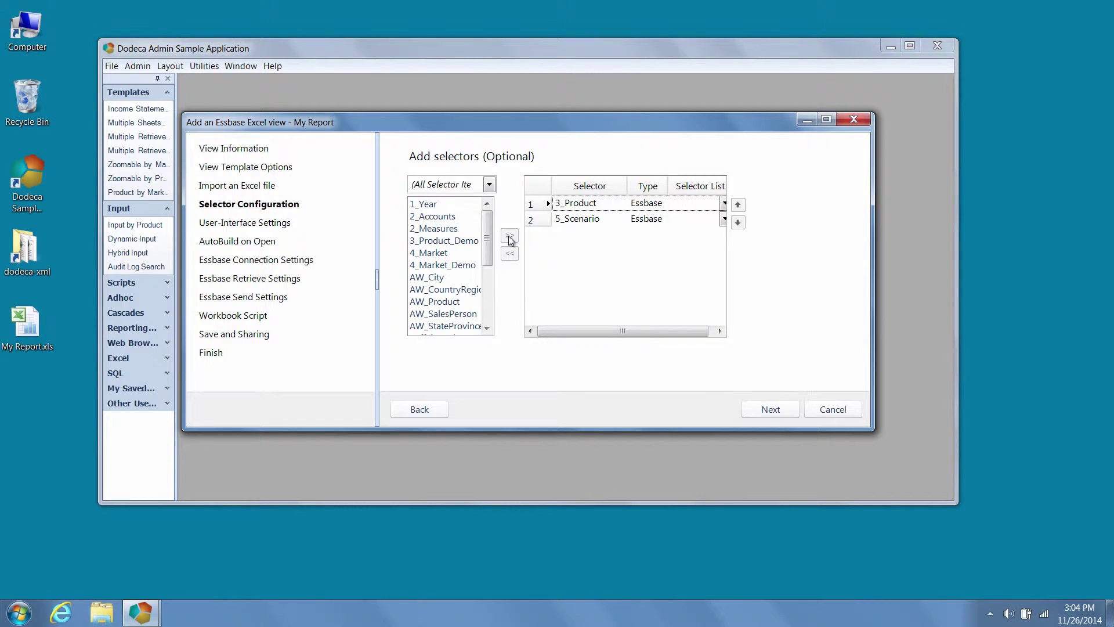
Step: Show the Excel formula bar, keep auto-build on open, and use the Sample.Basic connection
click(754, 410)
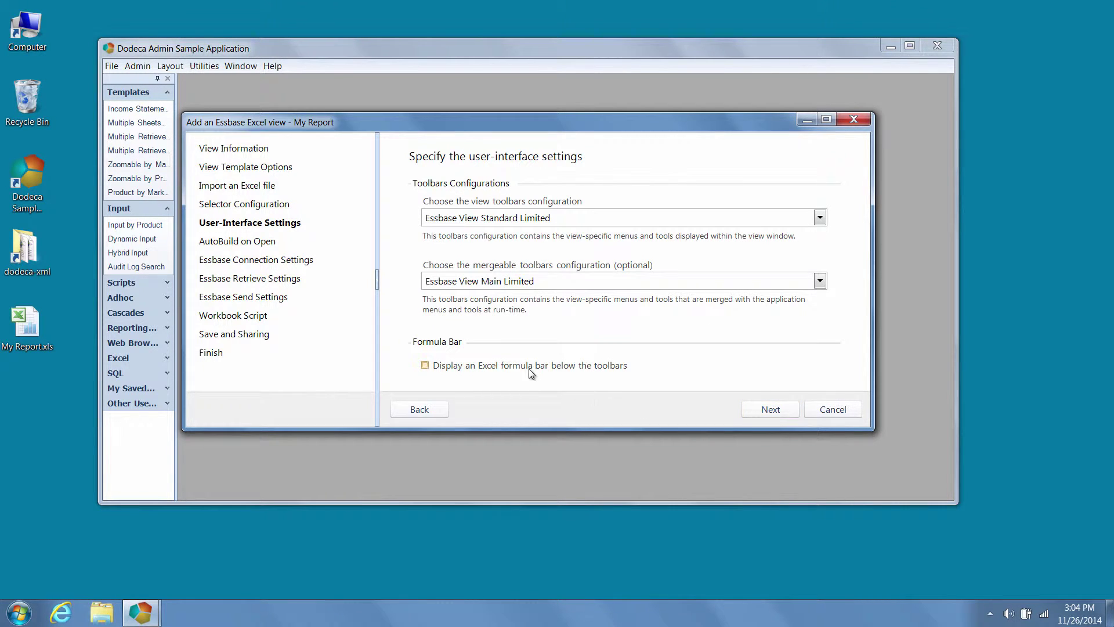
click(528, 368)
click(769, 416)
click(471, 185)
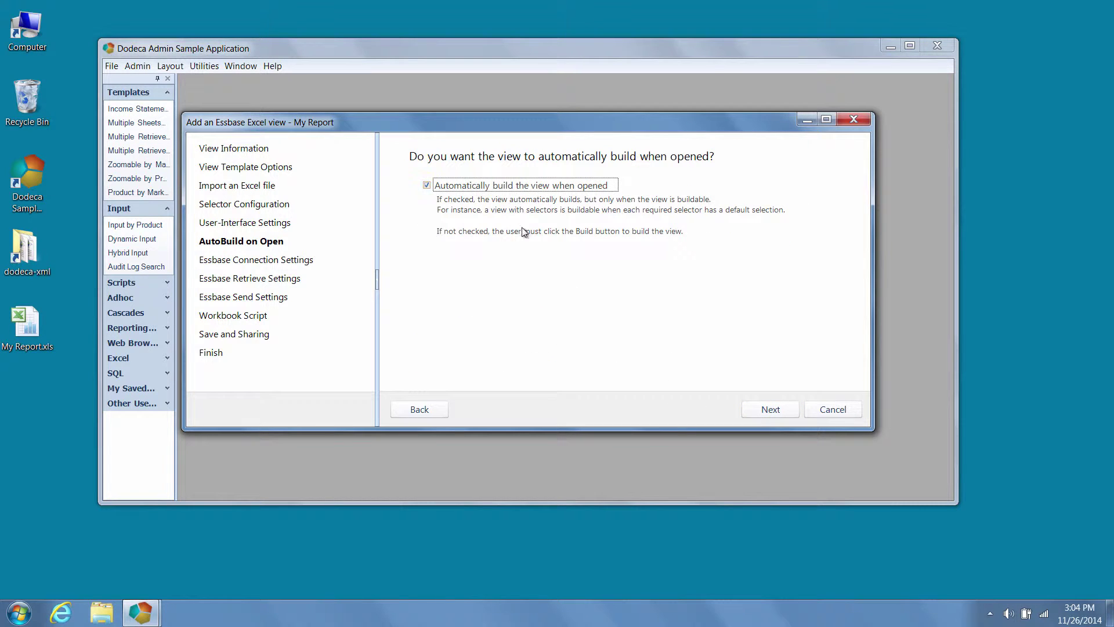
click(764, 412)
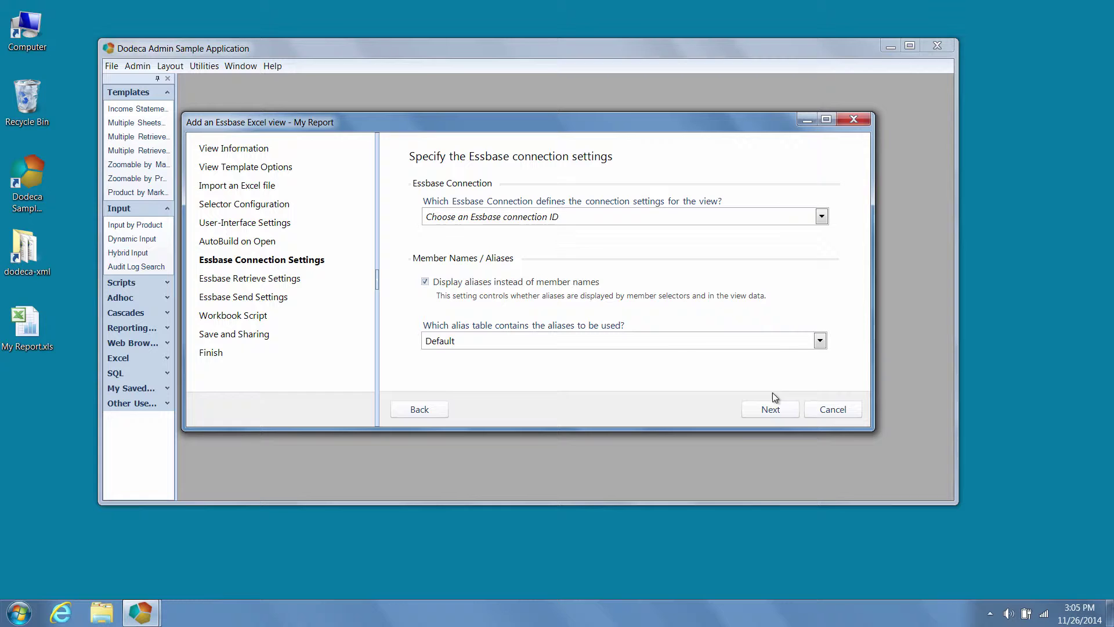
click(820, 217)
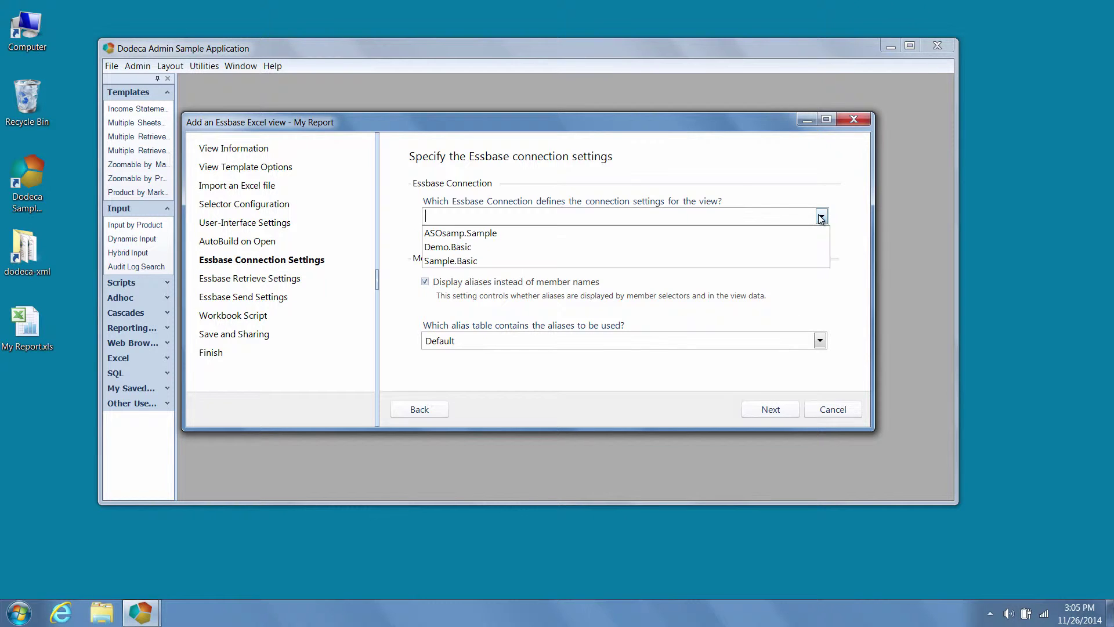
click(766, 260)
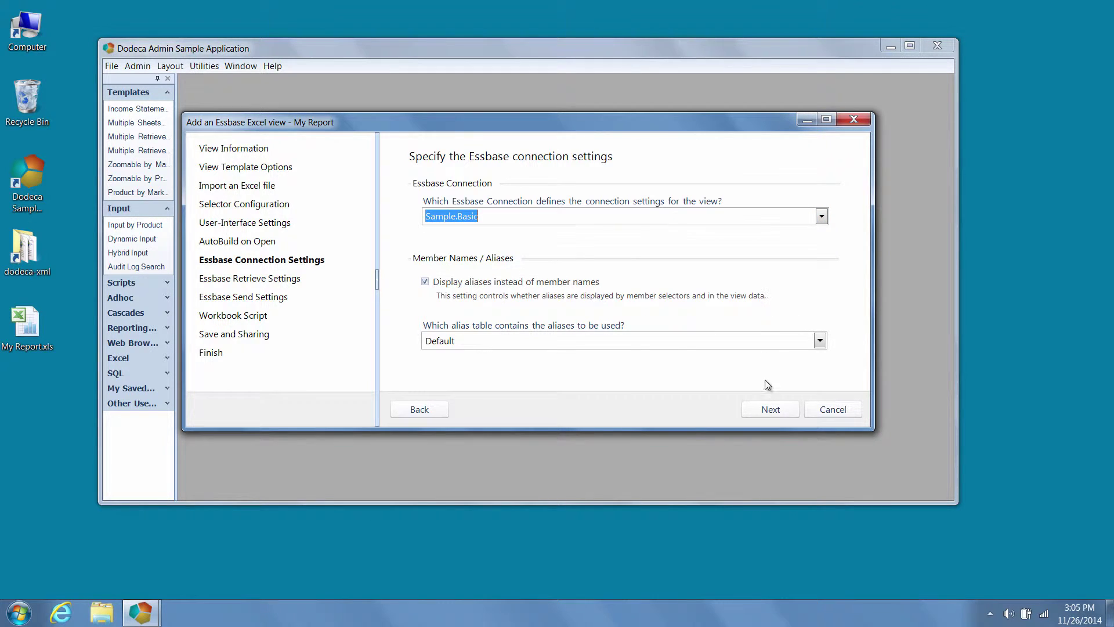
Step: Add a new workbook script and finish creating the My Report view
click(769, 409)
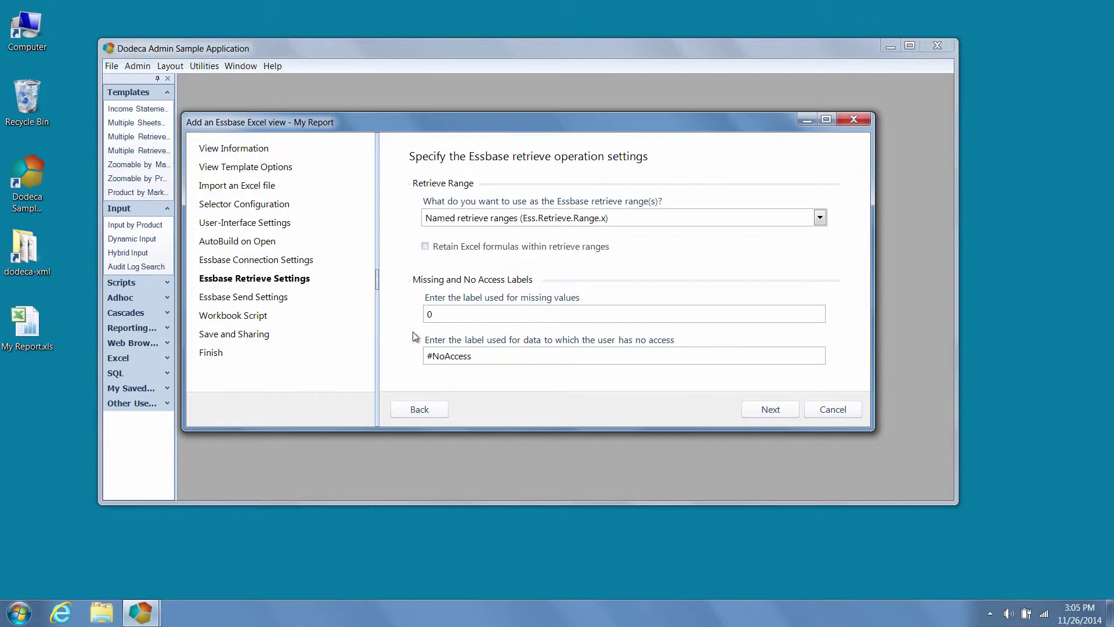
click(260, 315)
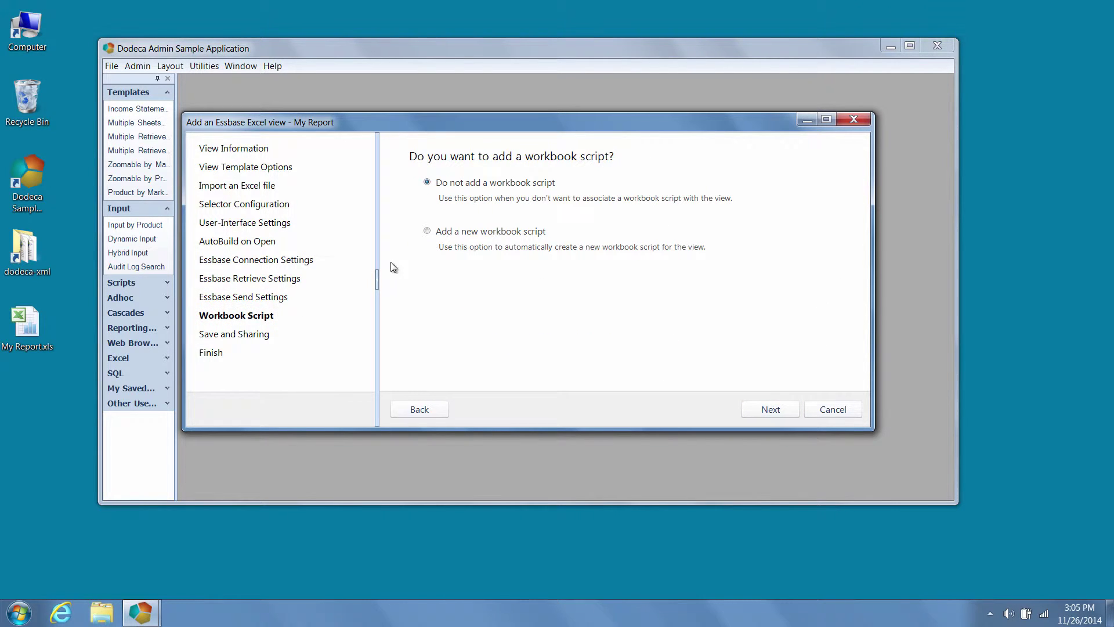
click(441, 234)
click(752, 407)
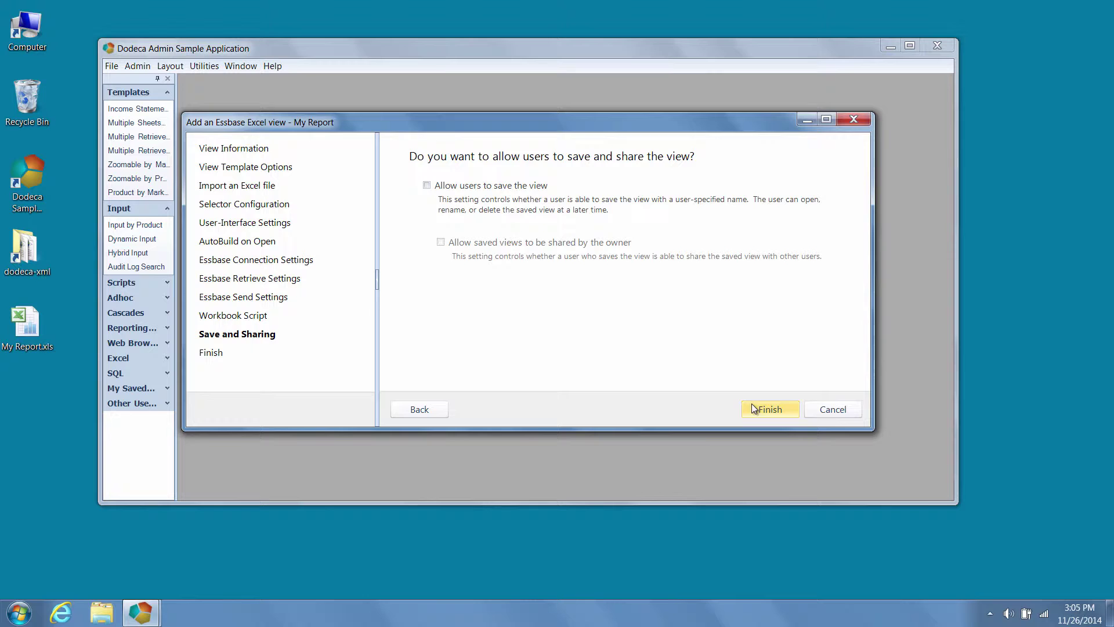
click(752, 406)
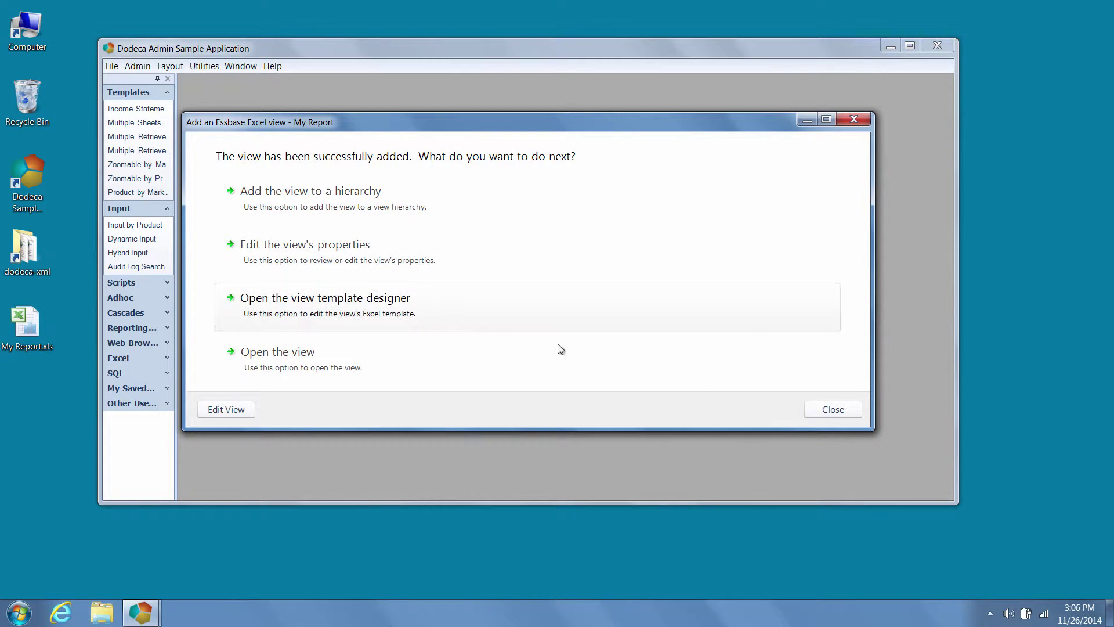
Step: Open My Report's template in the Template Designer and close the wizard
click(406, 310)
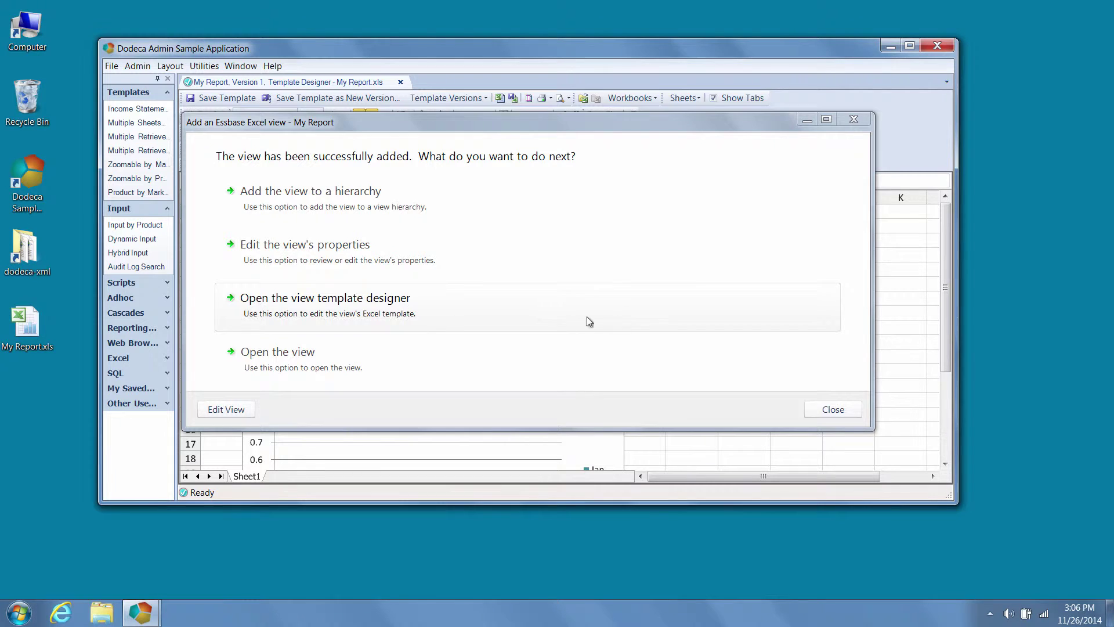
click(801, 122)
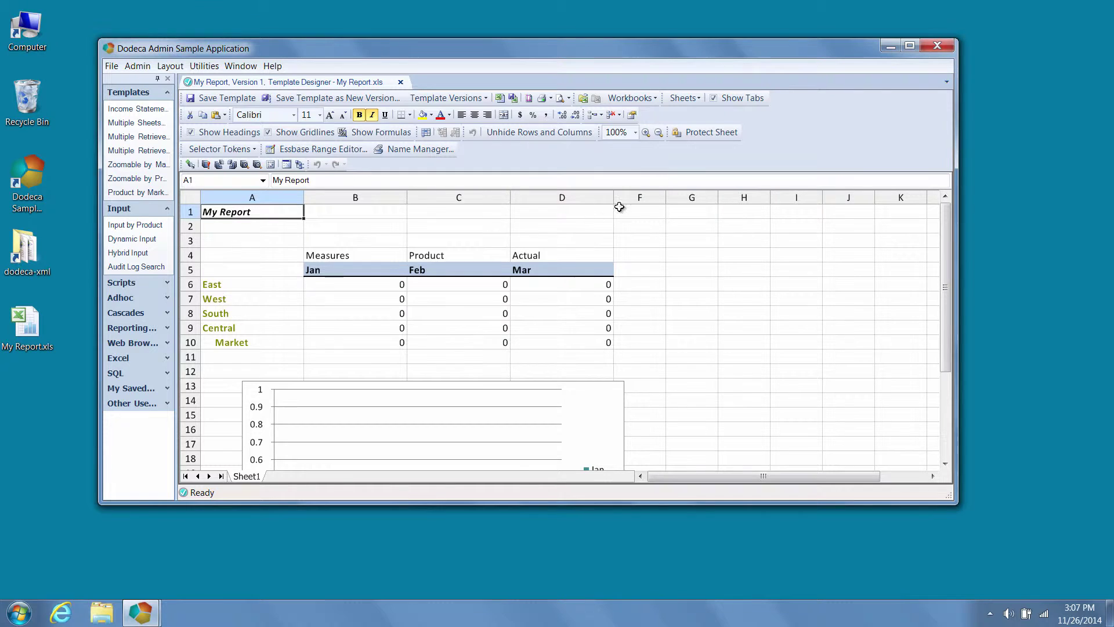
Step: Replace C4 with the [T.Product] token and D4 with the [T.Scenario] token
click(440, 256)
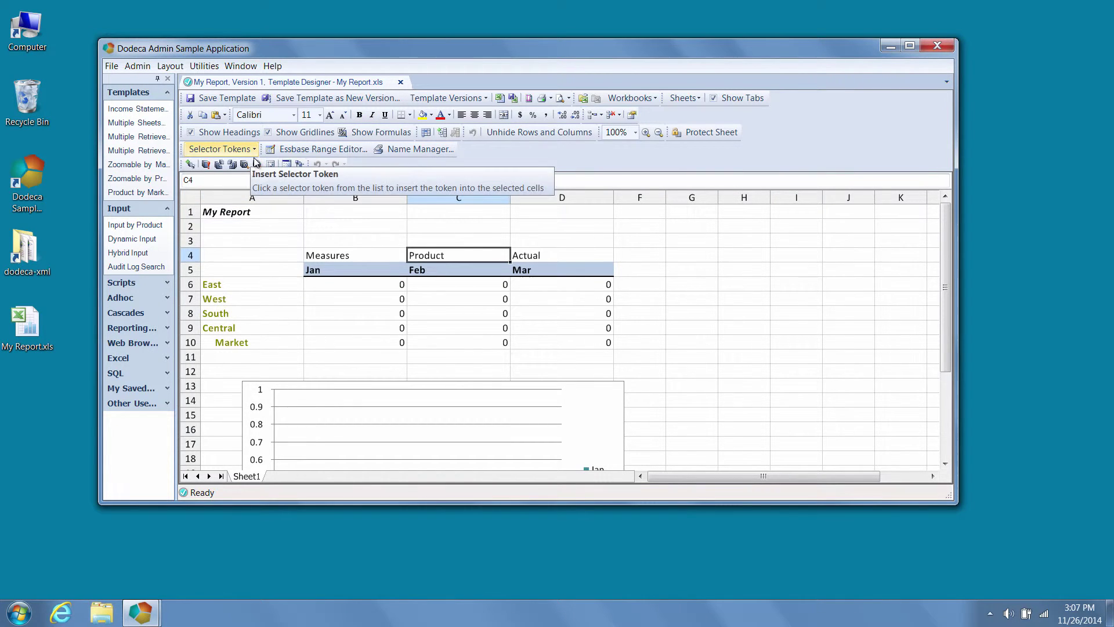
click(221, 149)
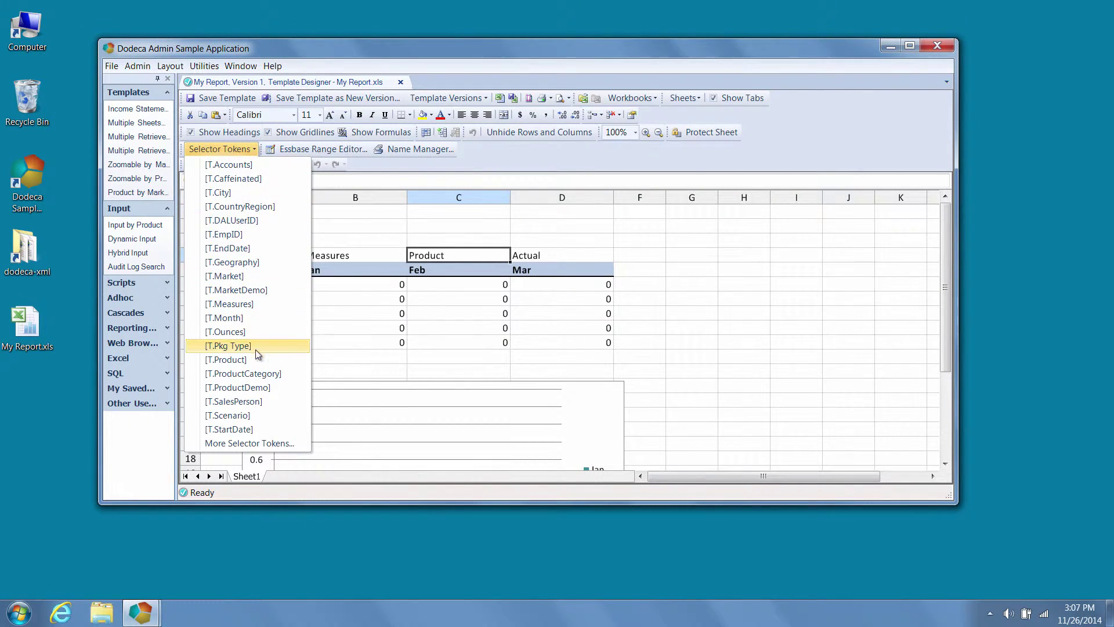
click(251, 360)
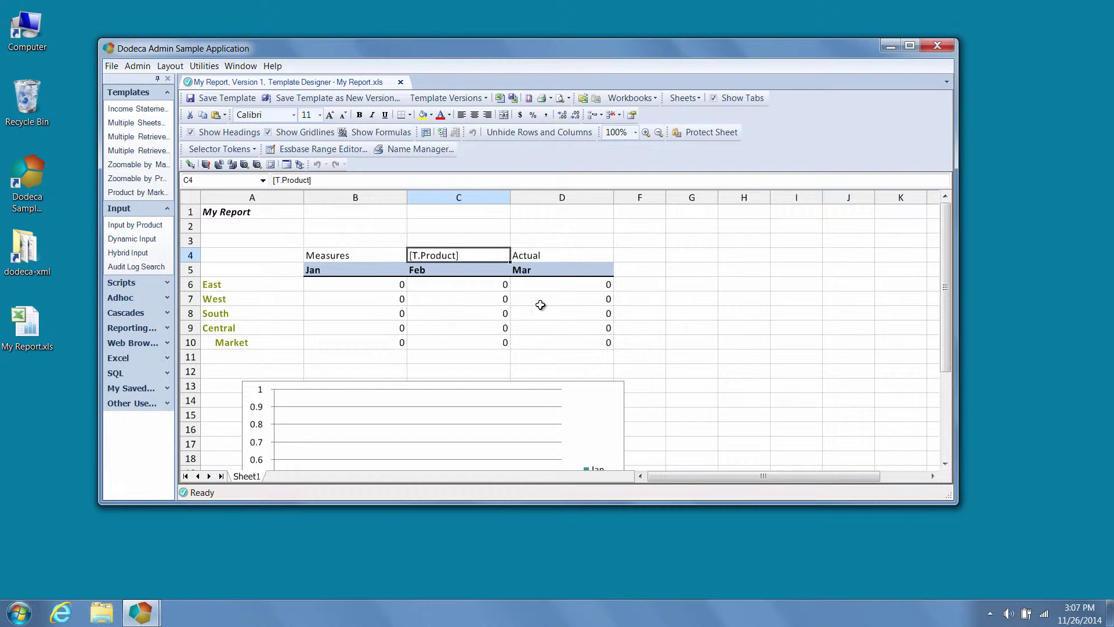
click(565, 260)
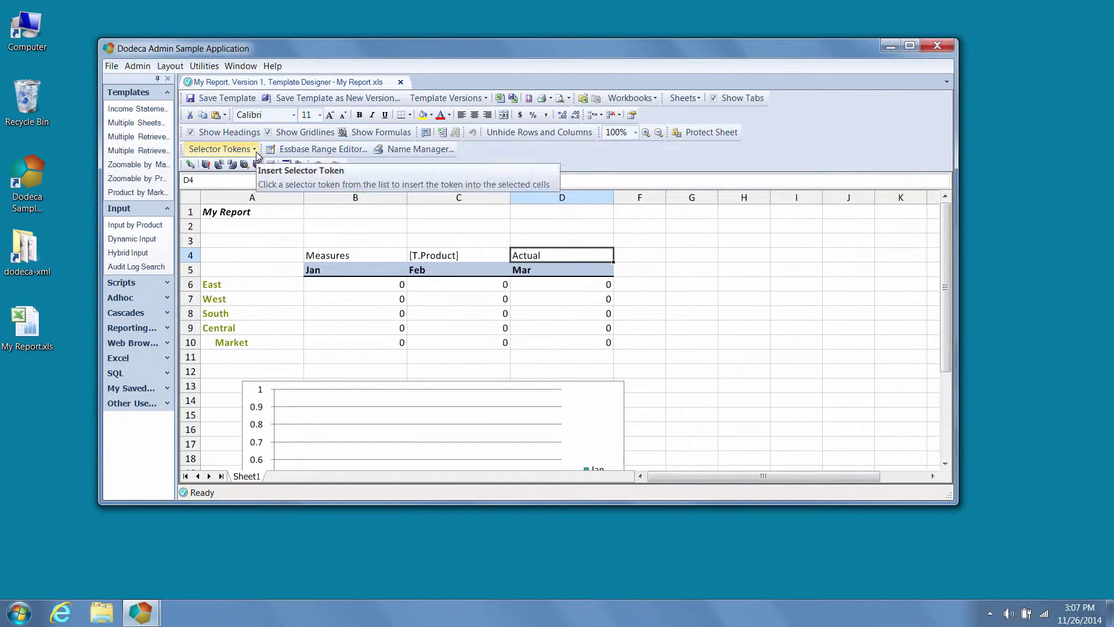
click(220, 149)
click(268, 416)
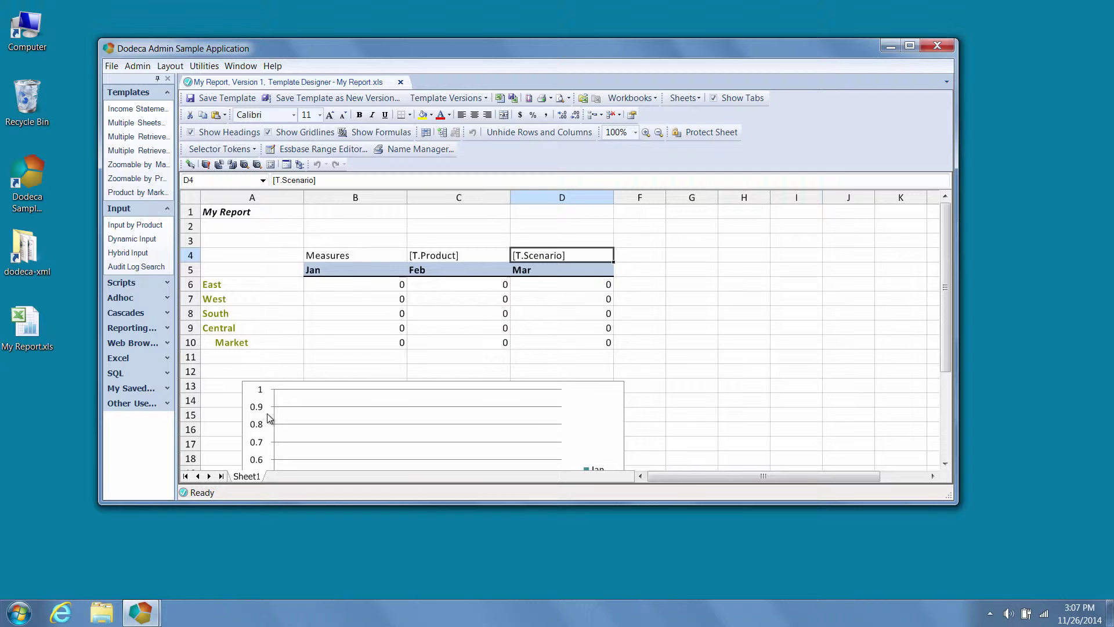
Step: Set B4 to 'Sales' and B2 to '[T.Scenario] Sales for [T.Product]'
click(333, 256)
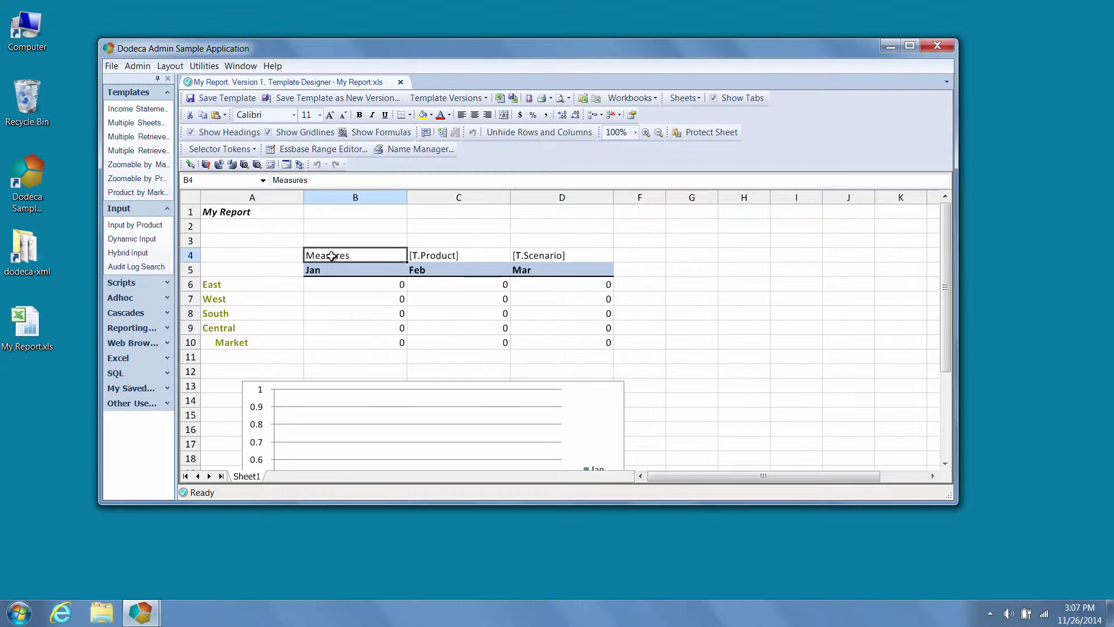
text(Sales)
key(Return)
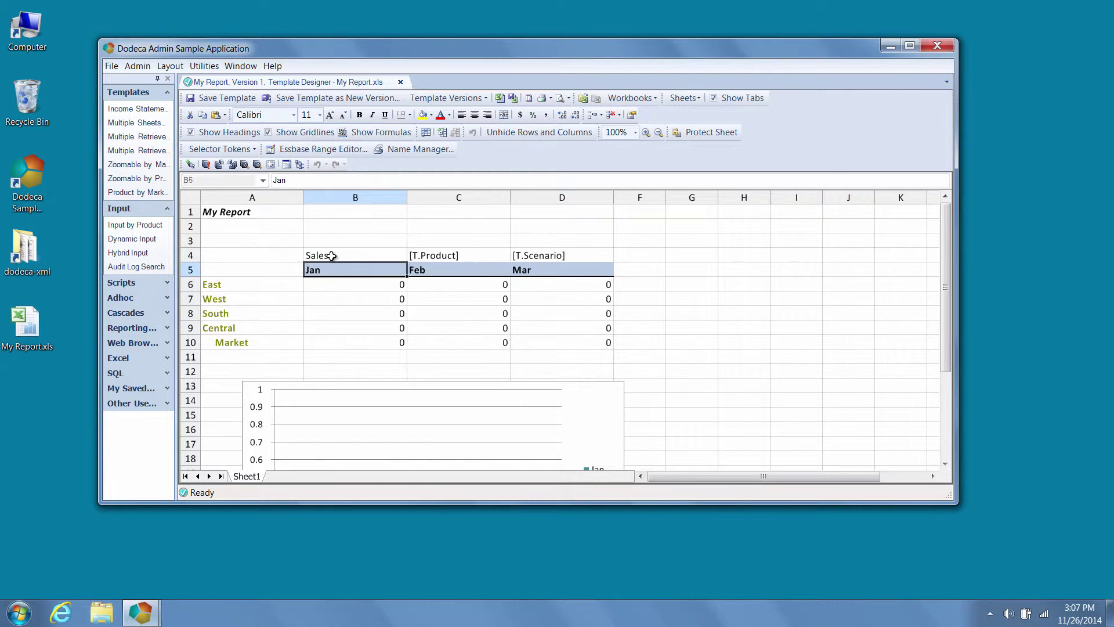
click(350, 228)
text([T.)
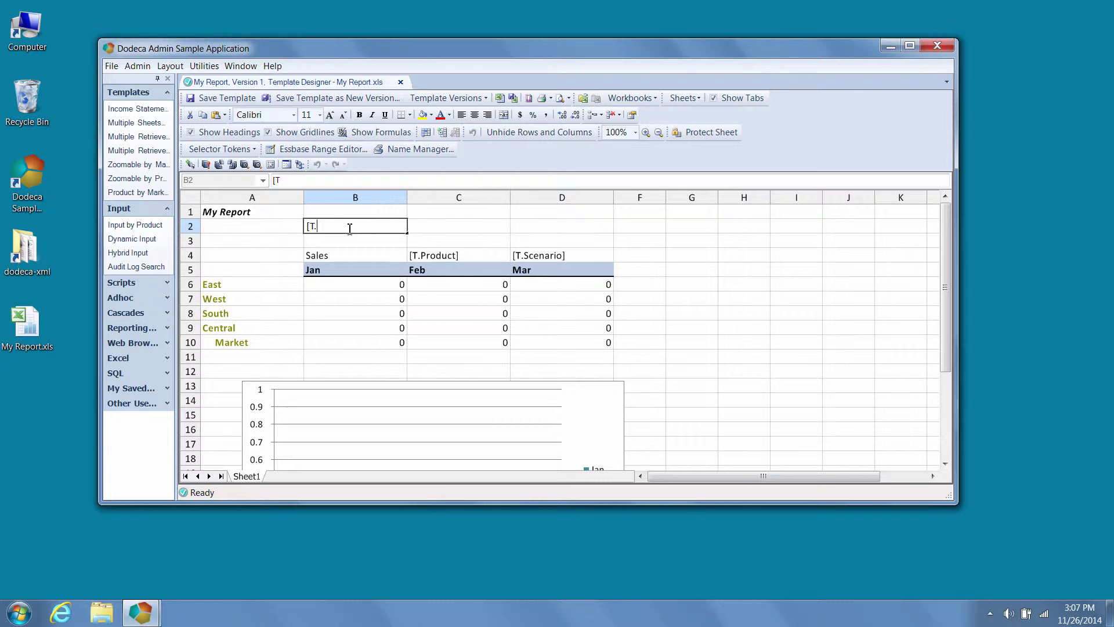
text(Scenario] Sales for [T.Product])
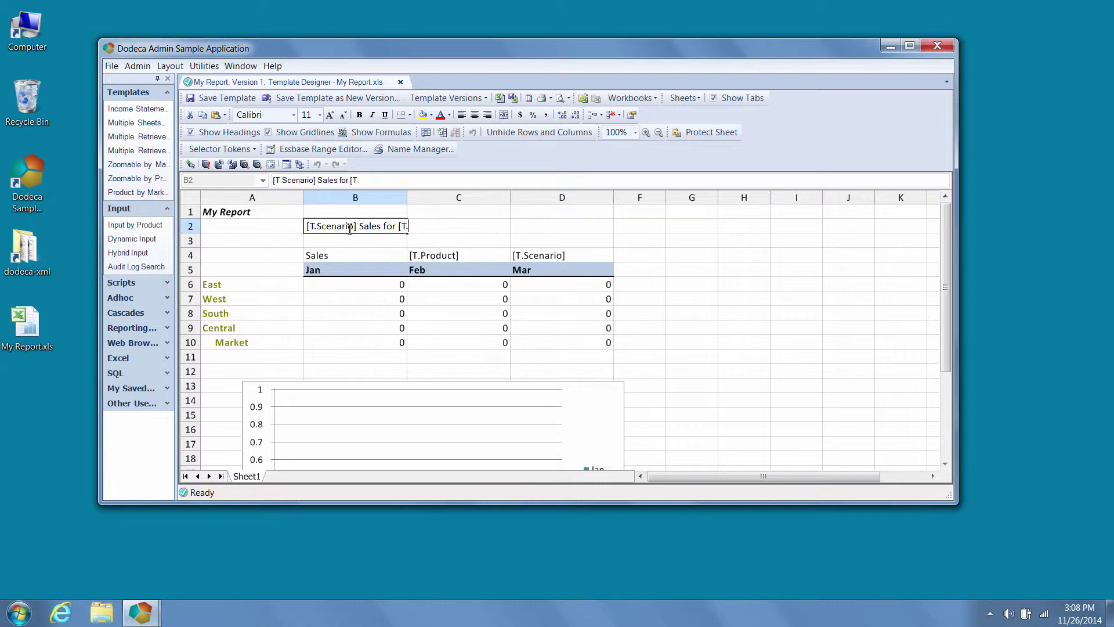
key(Return)
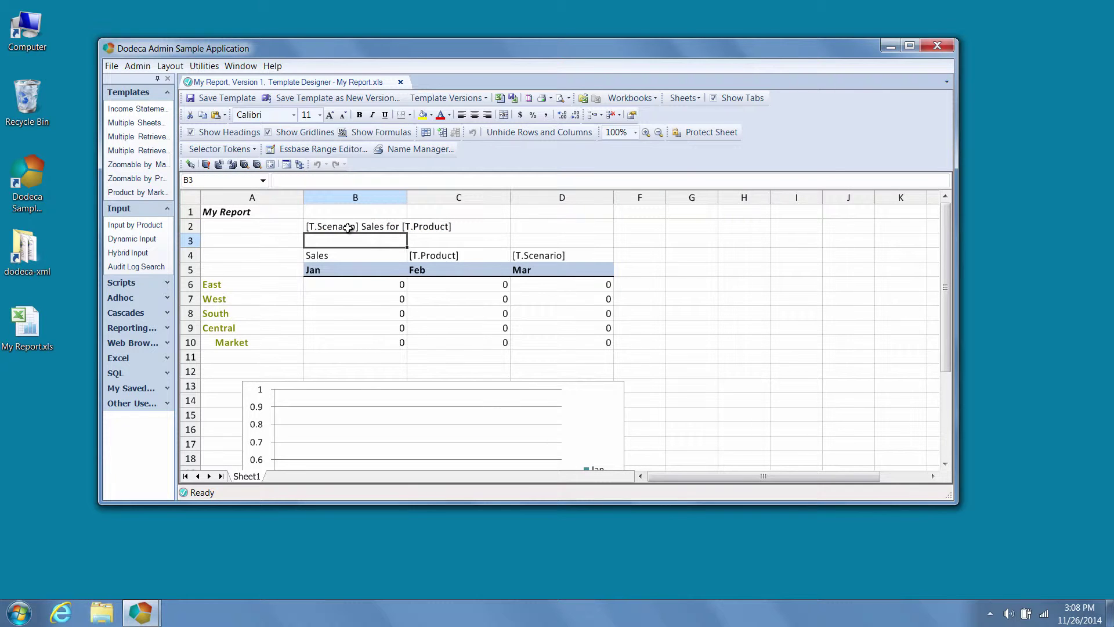
Step: Check that Ess.Retrieve.Range.1 covers A5:E10 and uses the view's connection
click(323, 151)
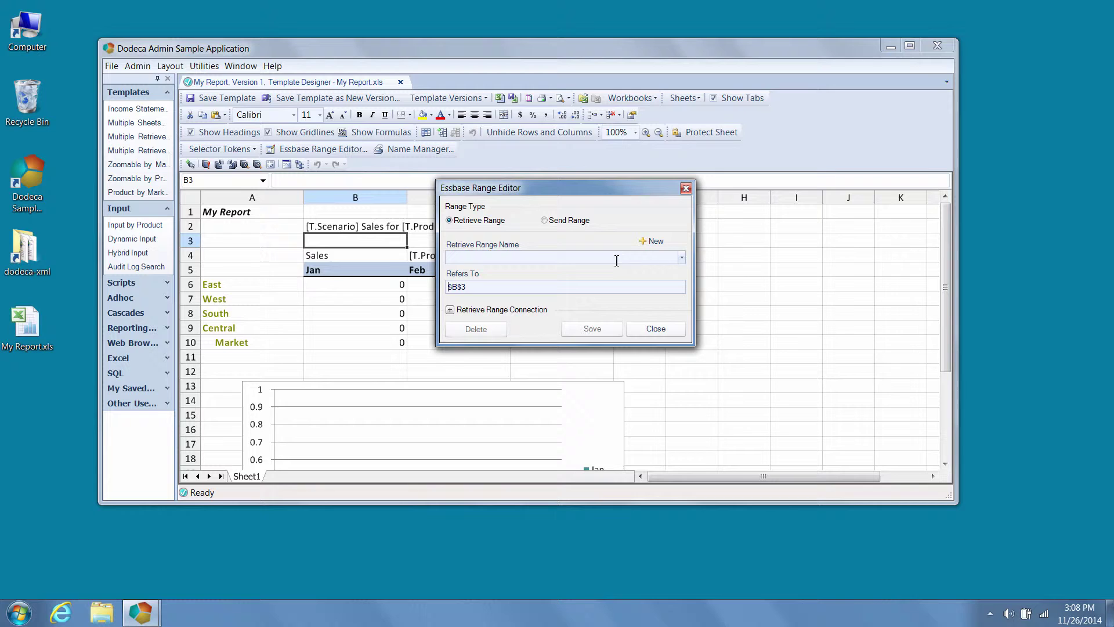
click(682, 259)
click(663, 271)
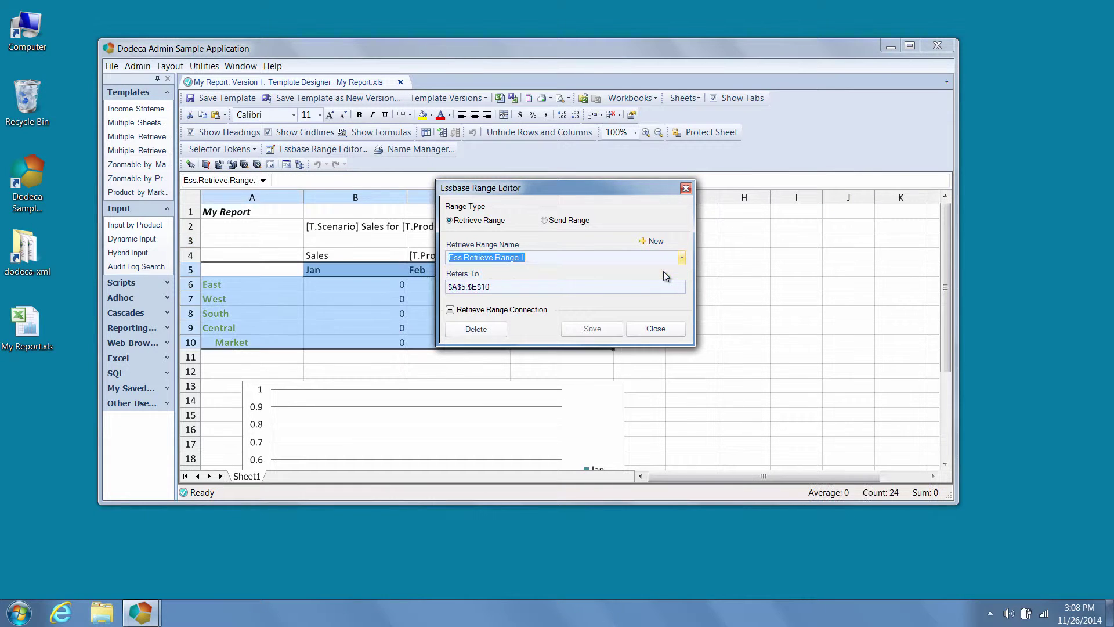
click(449, 310)
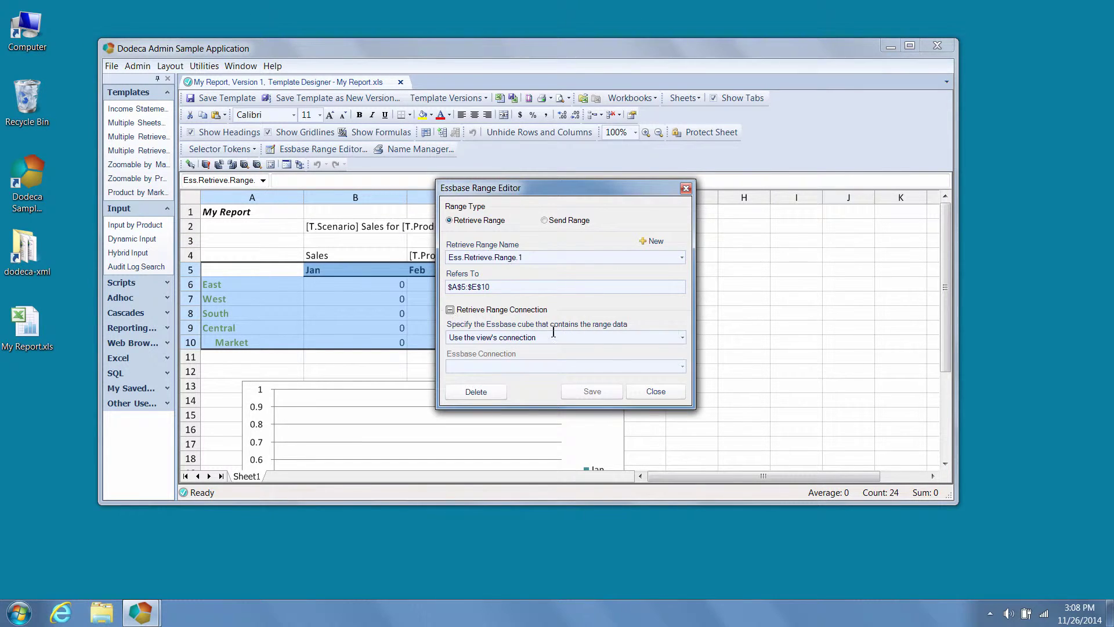
click(662, 393)
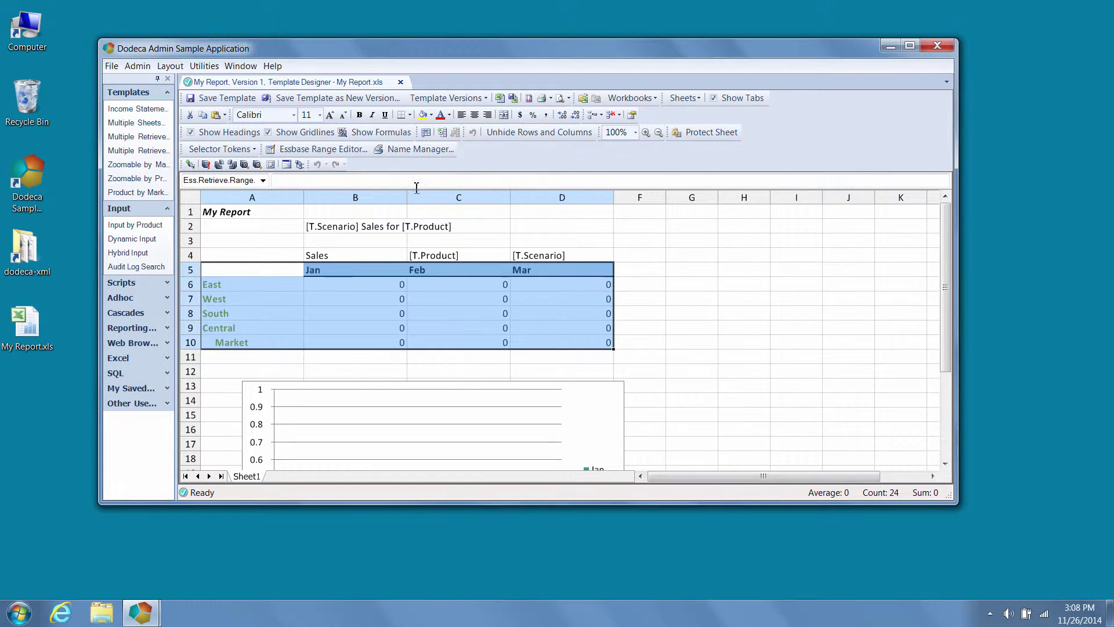
Step: Review the defined names, then show the template's saved versions
click(403, 154)
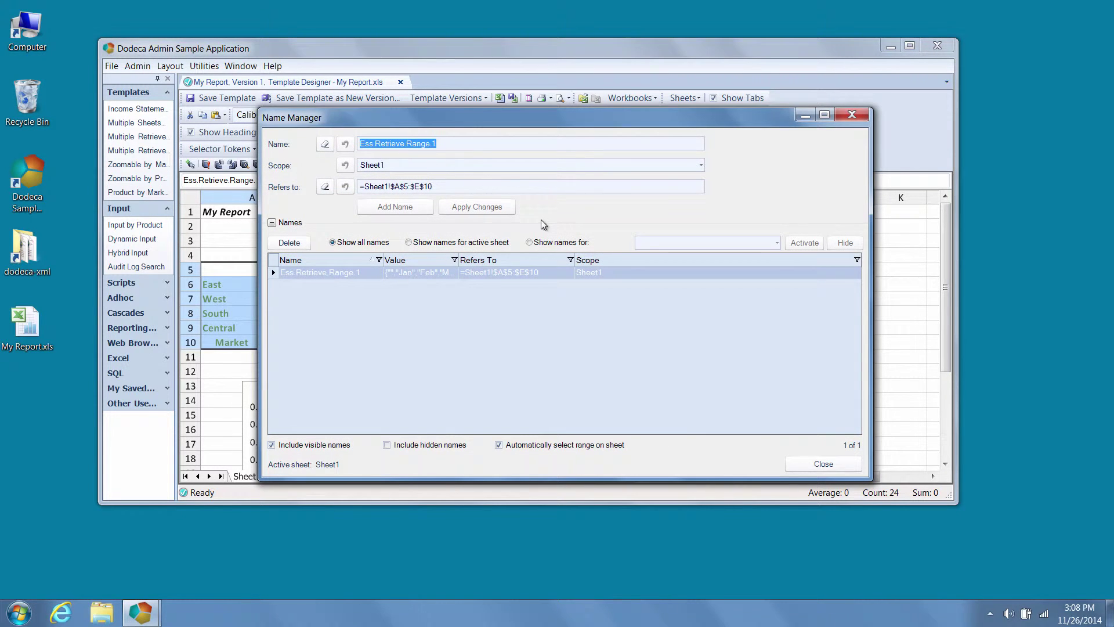
click(815, 463)
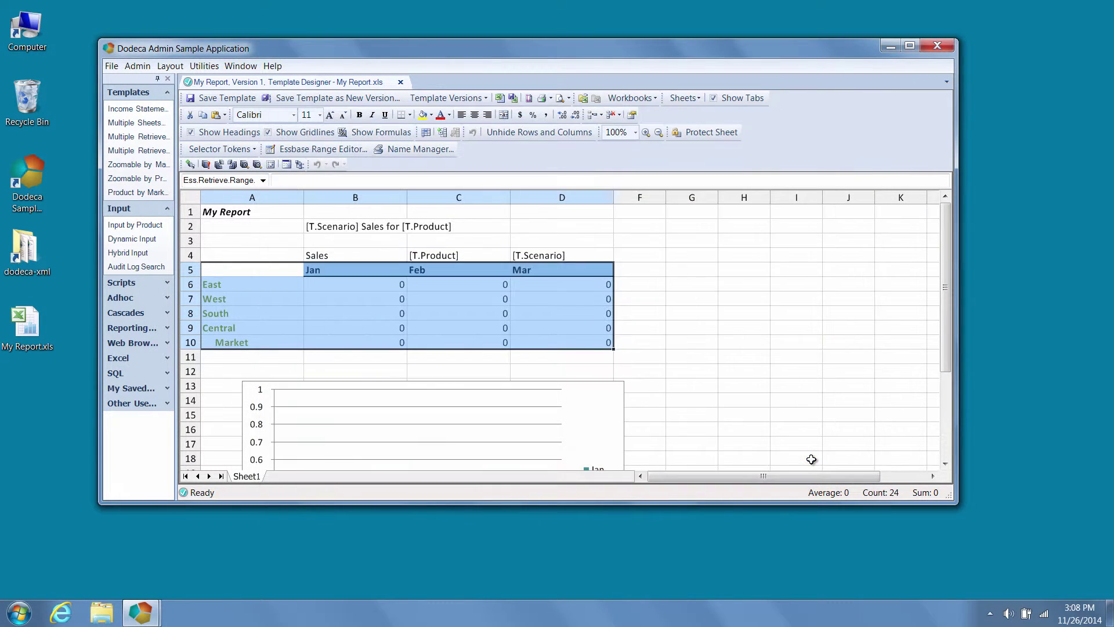
click(468, 98)
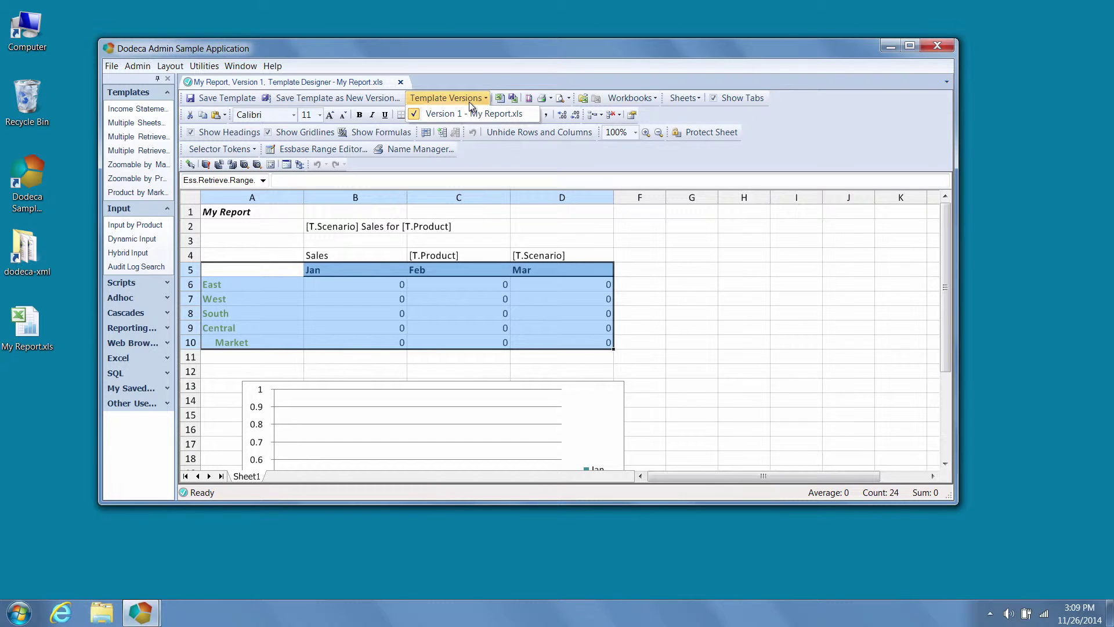
Step: Save the template as version 2, updating the view to use it
click(376, 99)
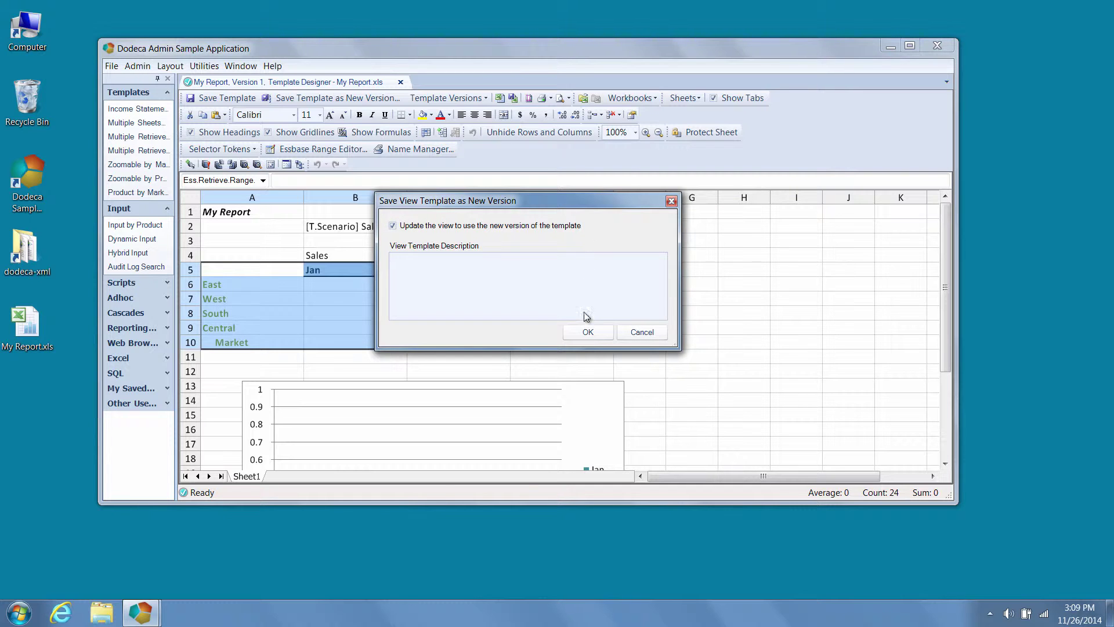
click(587, 331)
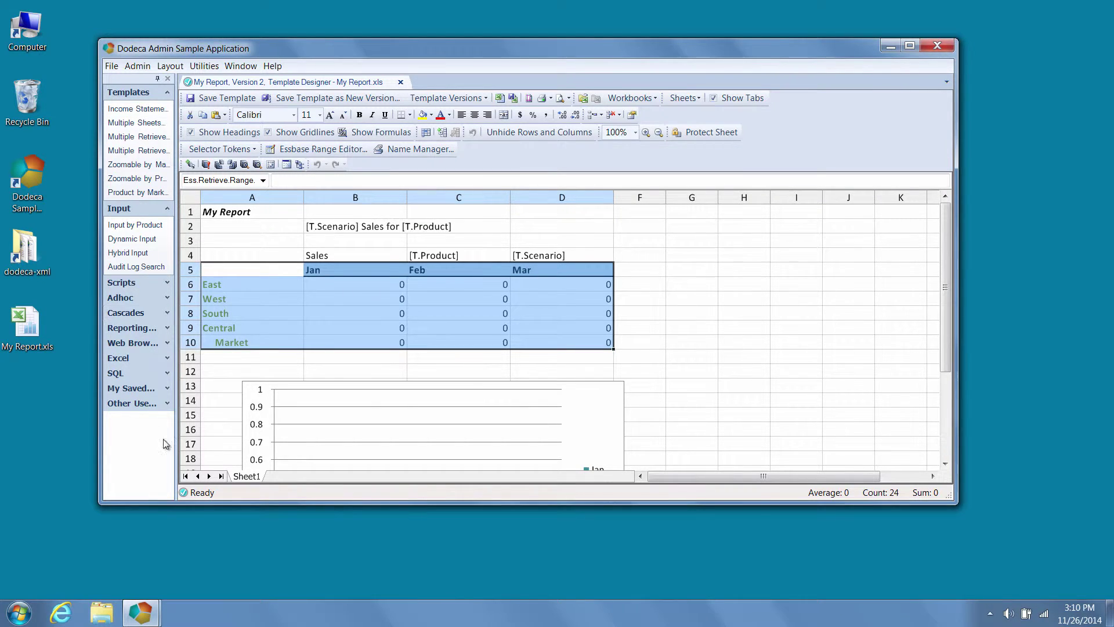
Step: Place My Report under Templates in the CategorizedViewsSG hierarchy and commit the change
mouse_move(148, 610)
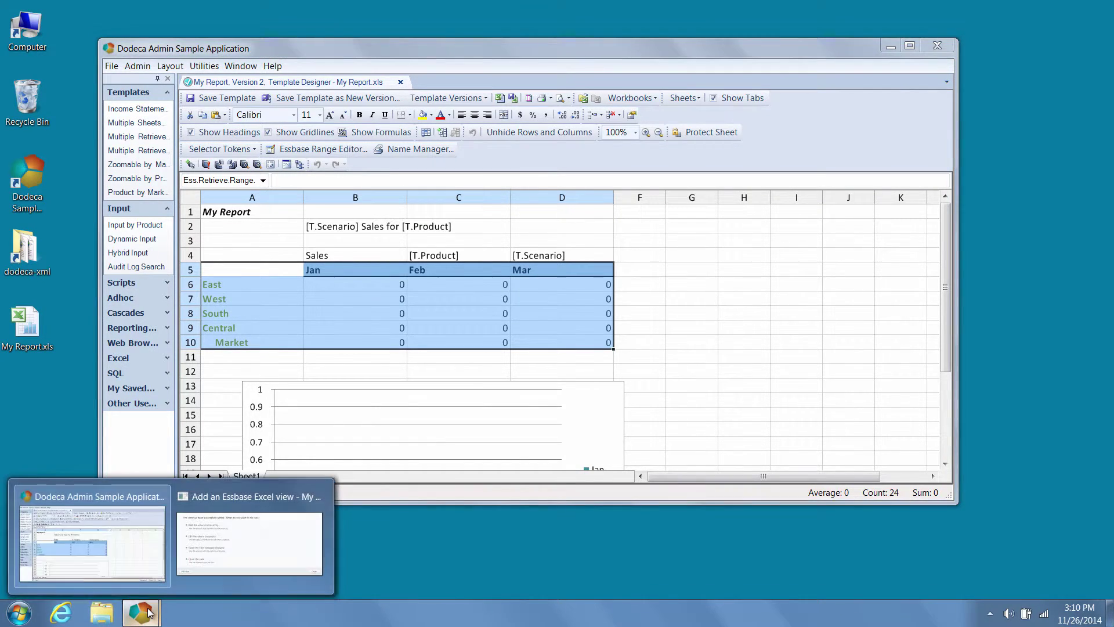
click(245, 559)
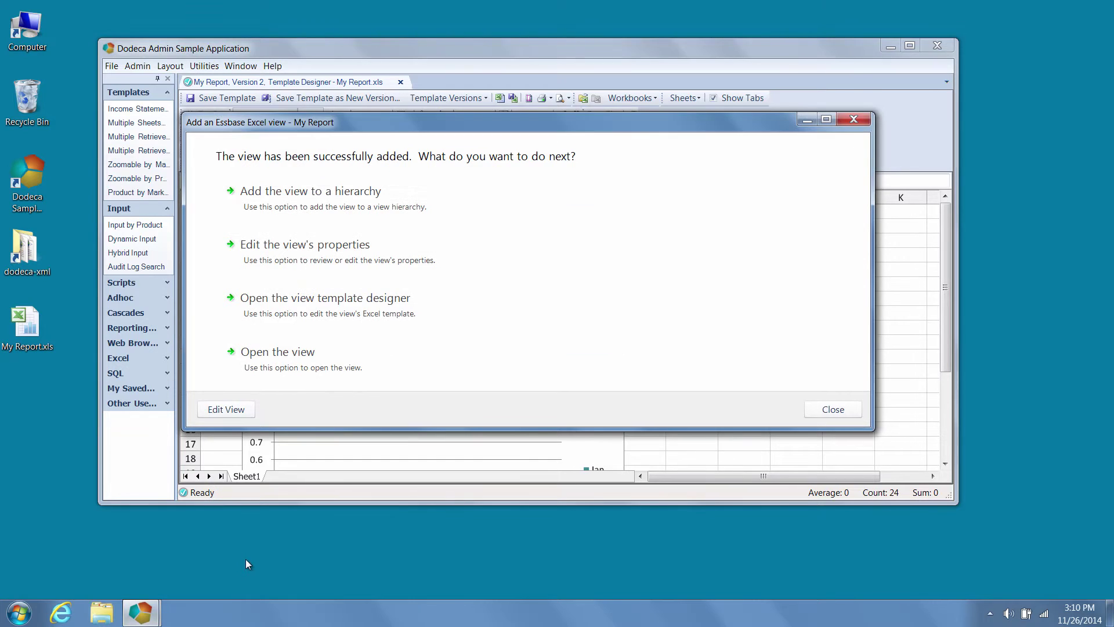
click(497, 216)
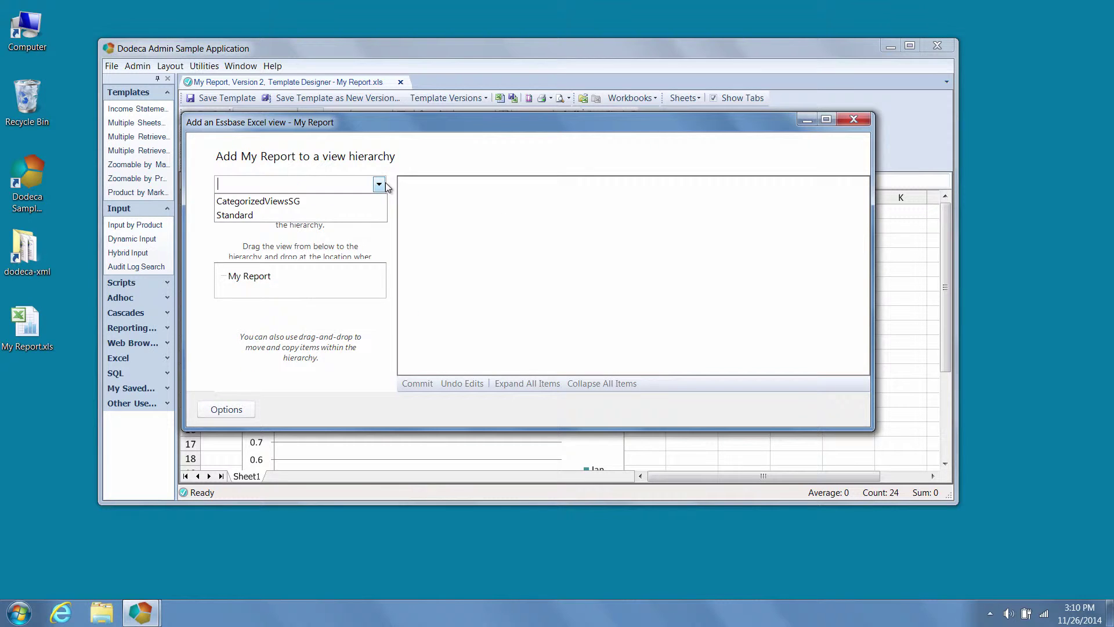
click(361, 203)
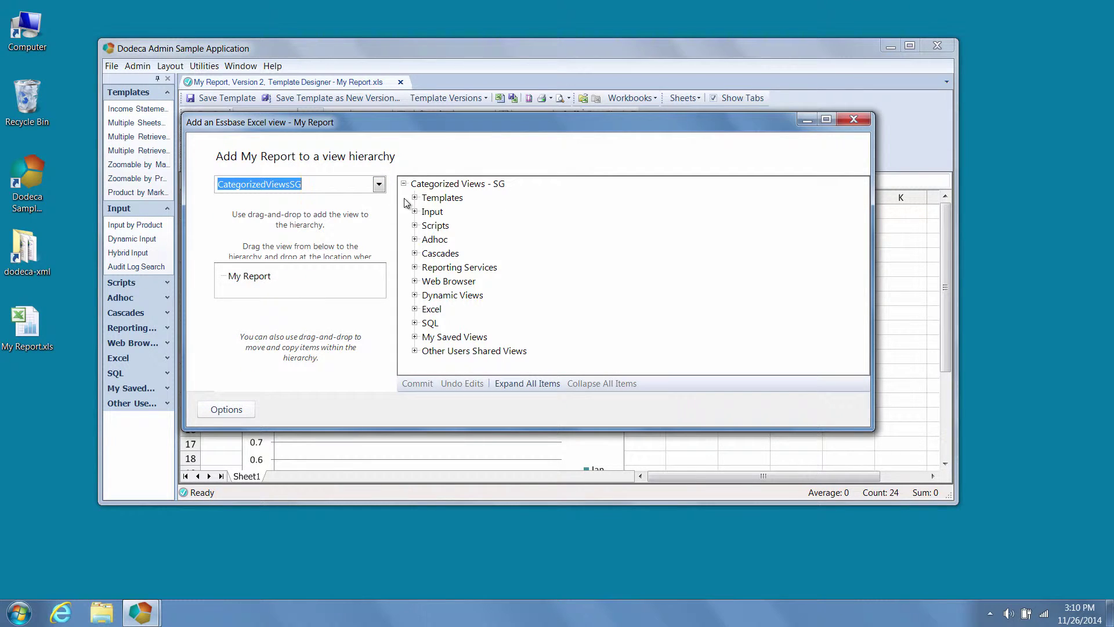
click(414, 197)
drag(258, 276, 455, 211)
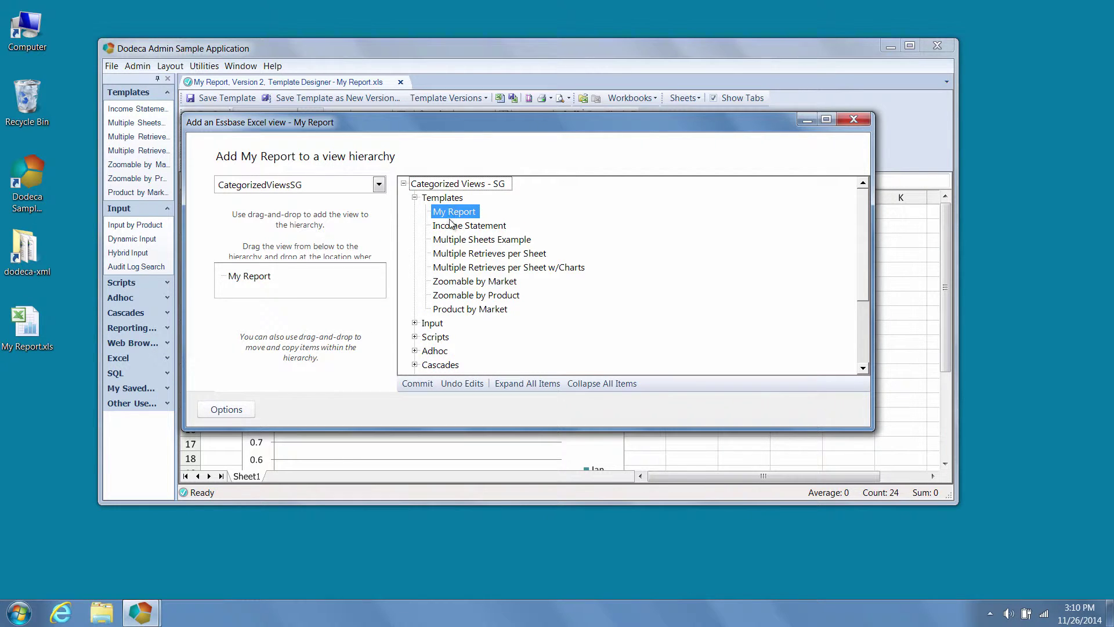
click(423, 383)
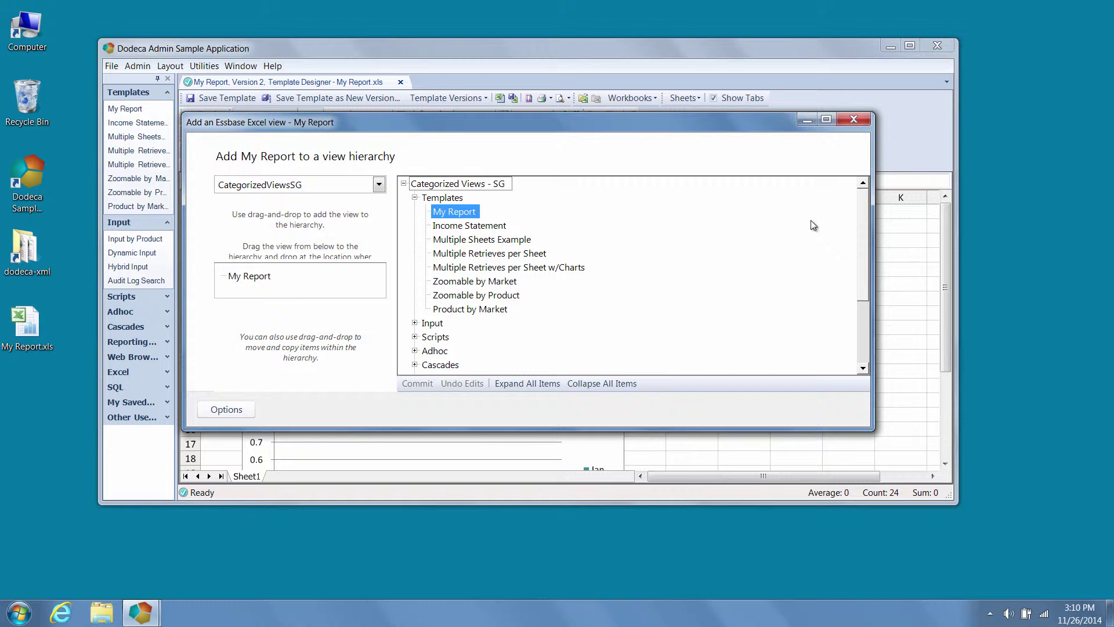
Step: Close the Add an Essbase Excel view wizard
click(863, 123)
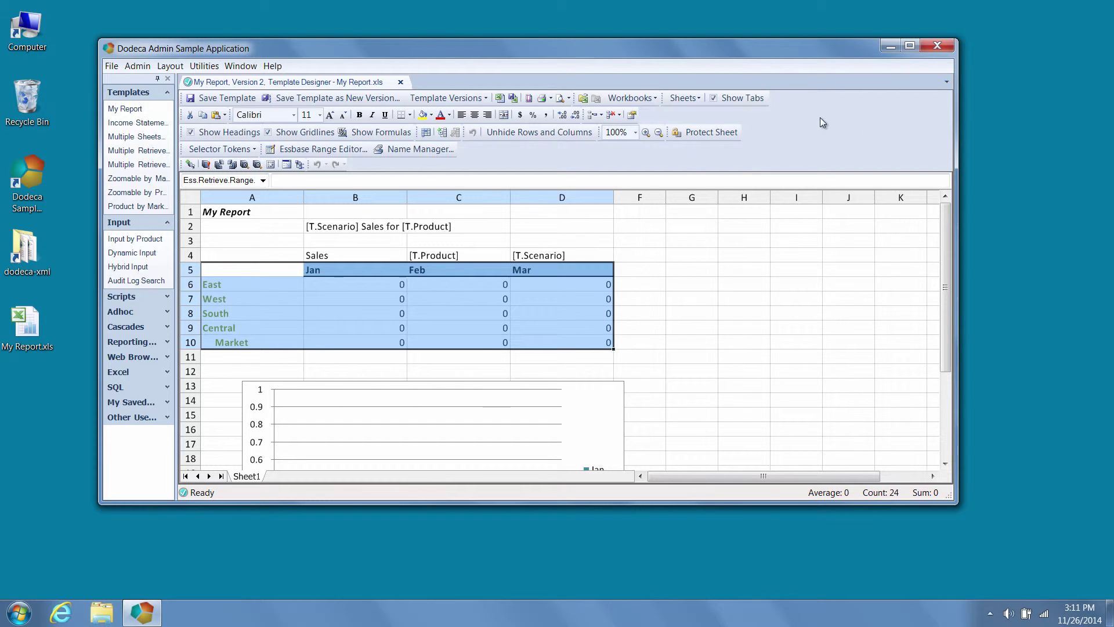
Step: Edit the My Report view from its entry under Templates in the sidebar
right_click(145, 112)
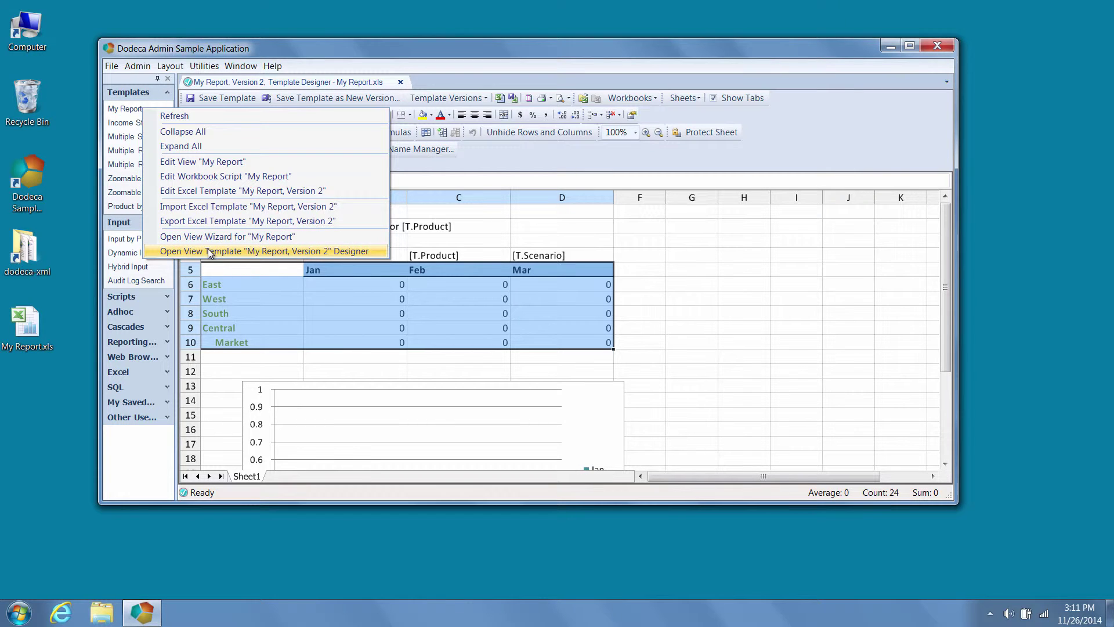
click(214, 162)
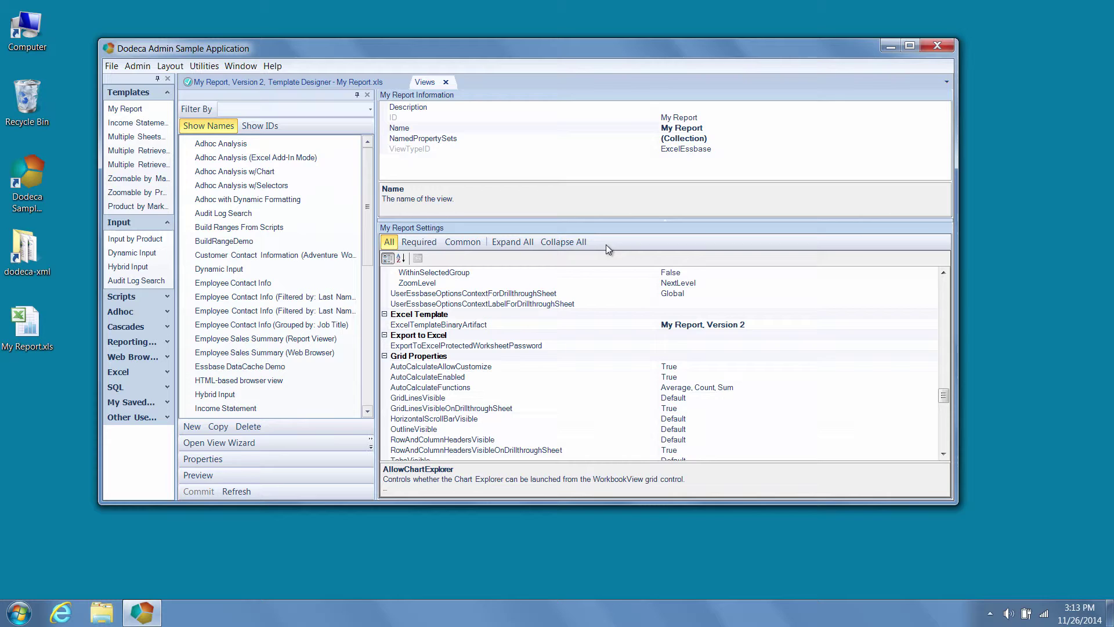
Step: Filter My Report's settings to Common properties and scroll to the EssbaseConnectionID
click(430, 241)
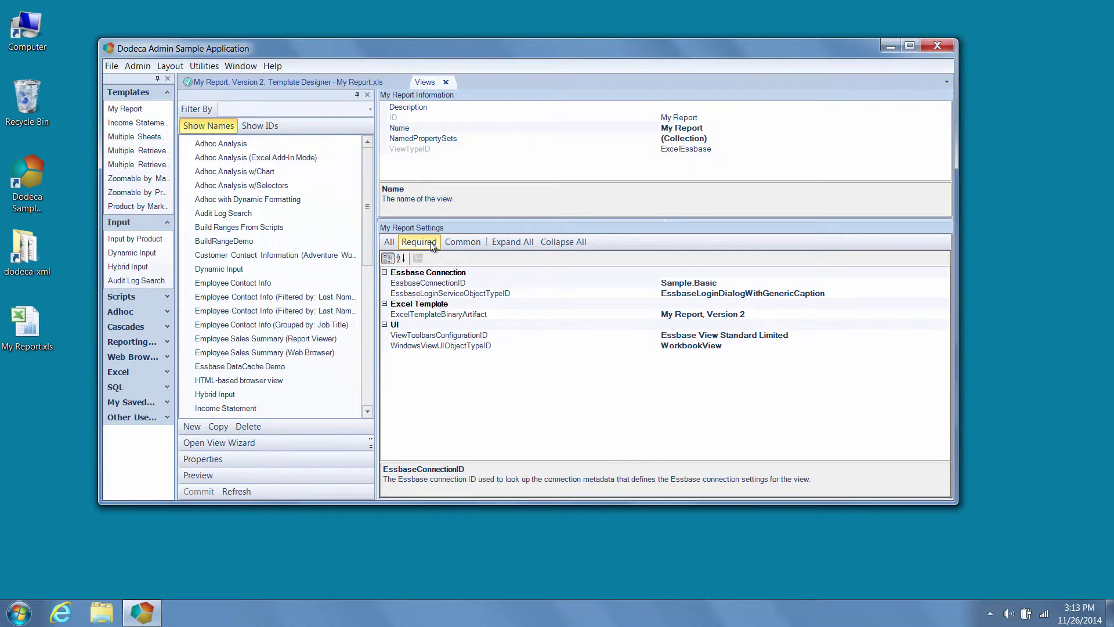
click(463, 245)
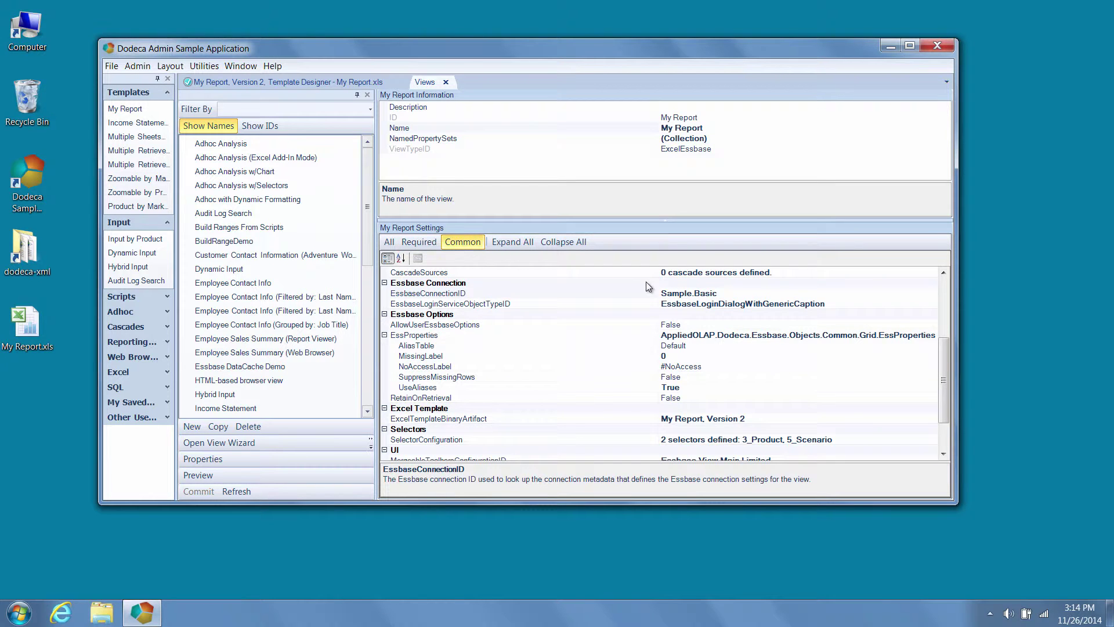
drag(943, 360, 934, 280)
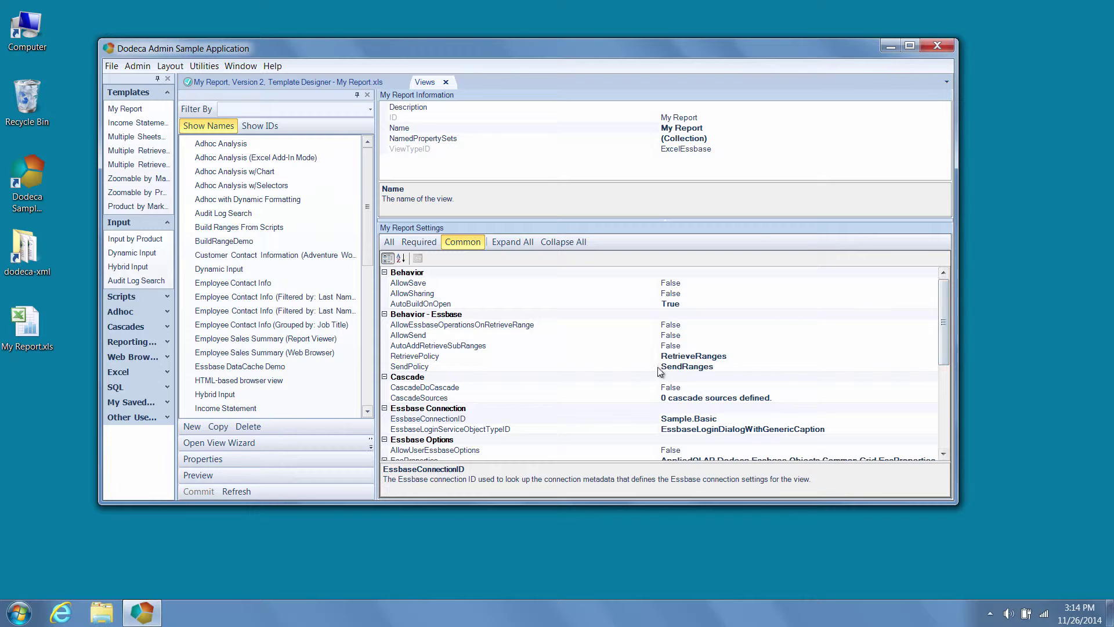
Step: Check which Essbase connection and Excel template the My Report view uses
right_click(463, 421)
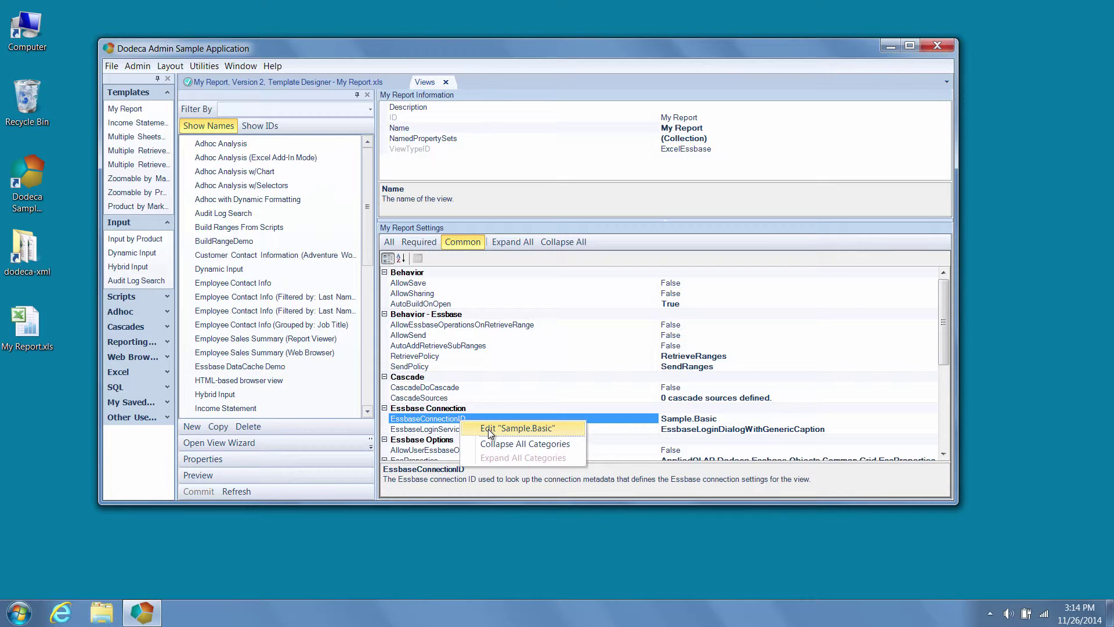
click(480, 427)
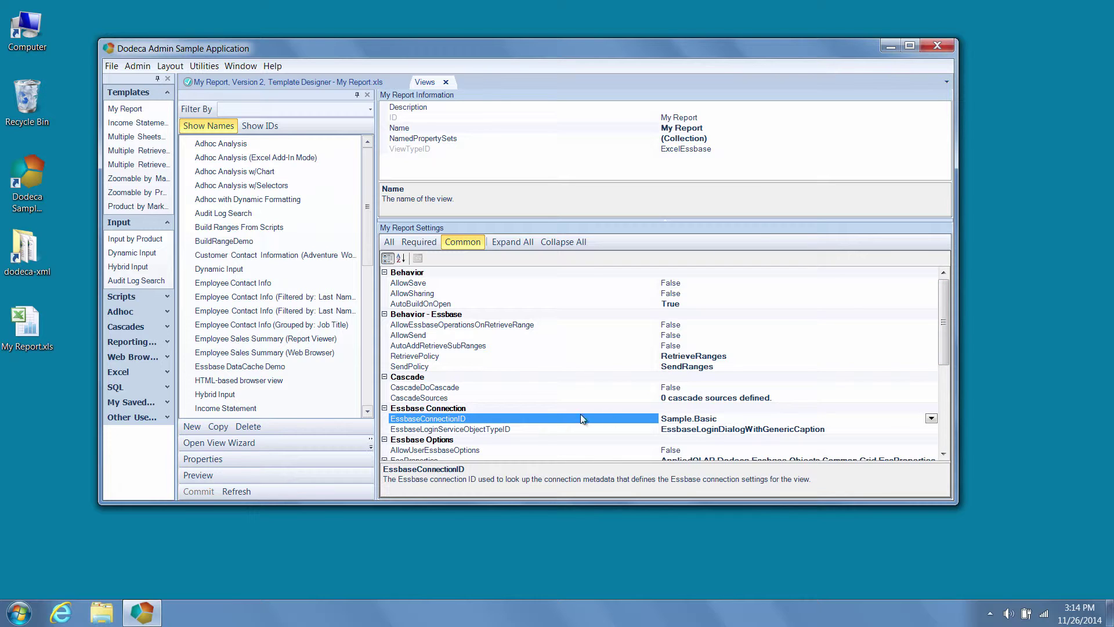
drag(946, 326, 967, 431)
right_click(451, 366)
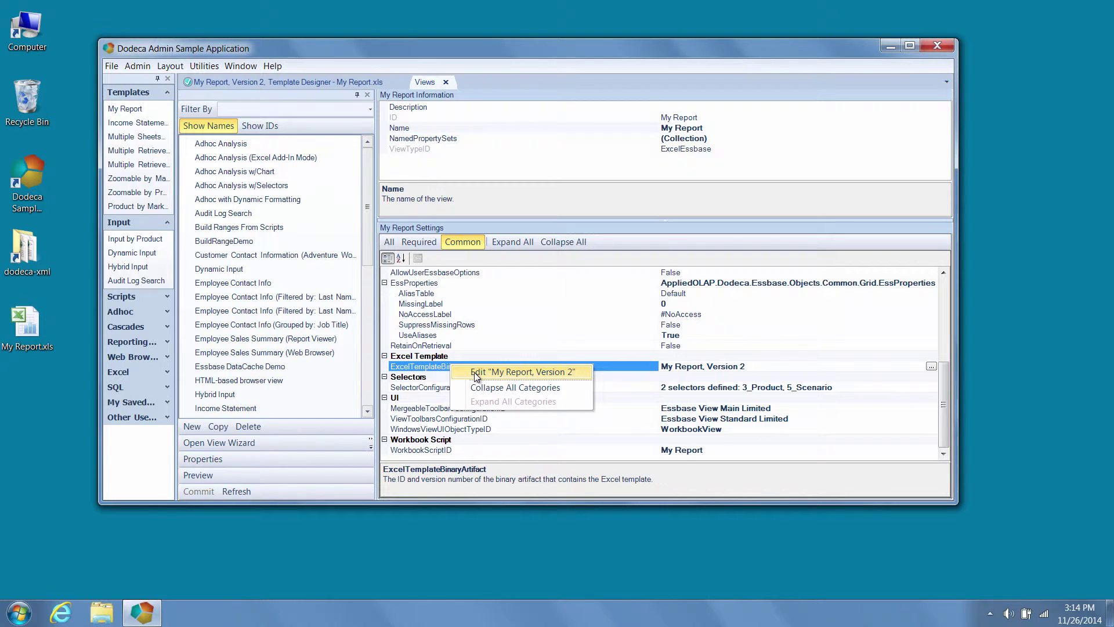
click(429, 367)
Step: Check the view's selectors and toolbars configuration, then edit the My Report workbook script
right_click(427, 388)
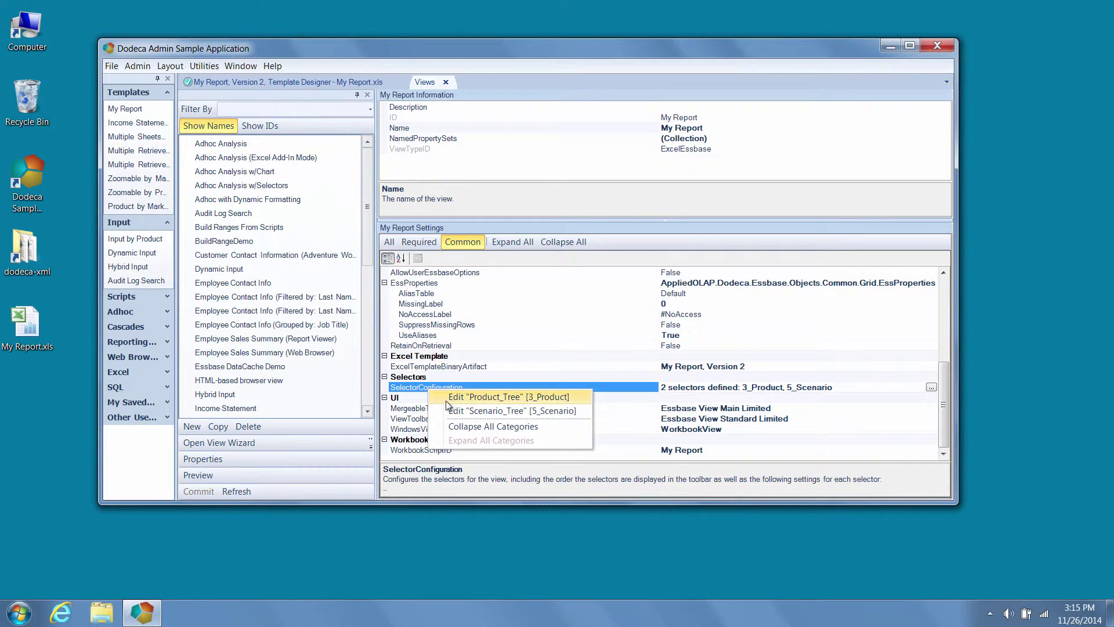
click(409, 384)
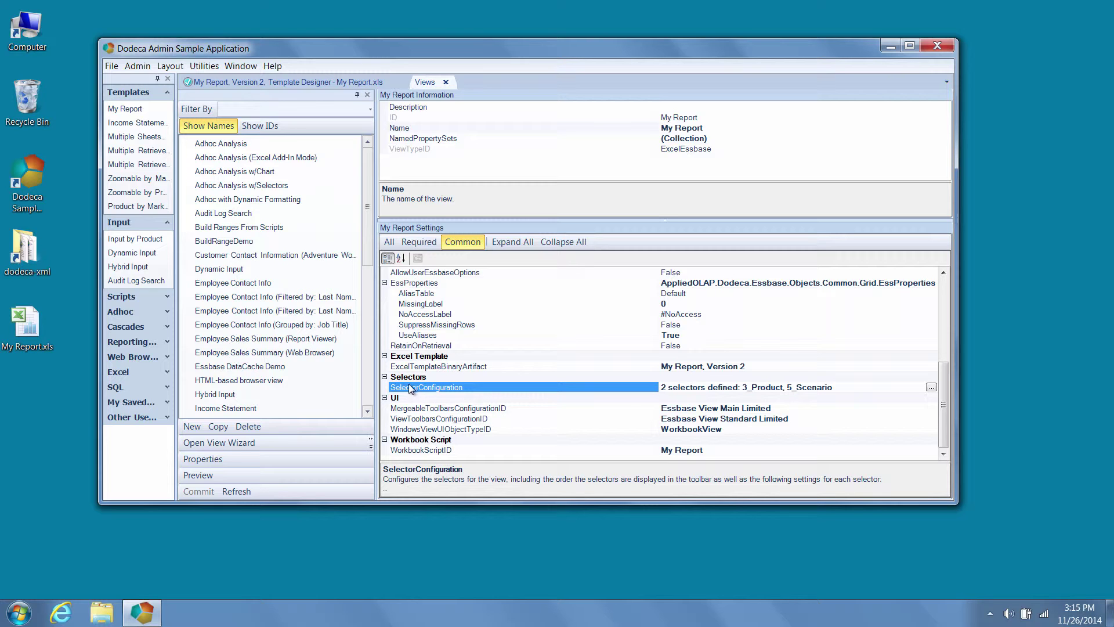
right_click(414, 417)
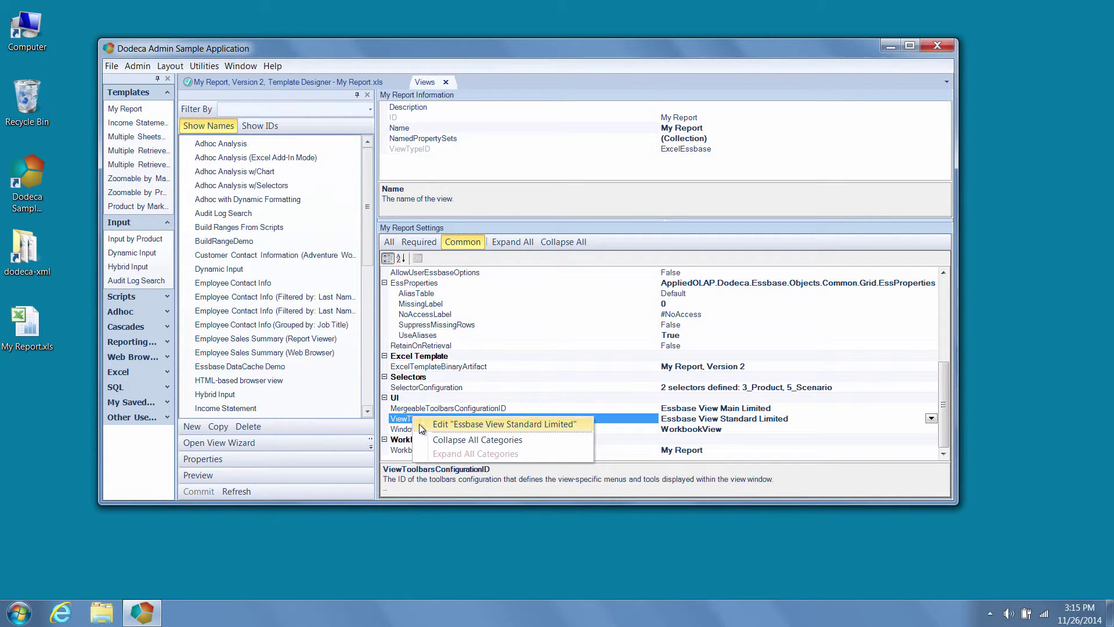
click(415, 452)
right_click(423, 453)
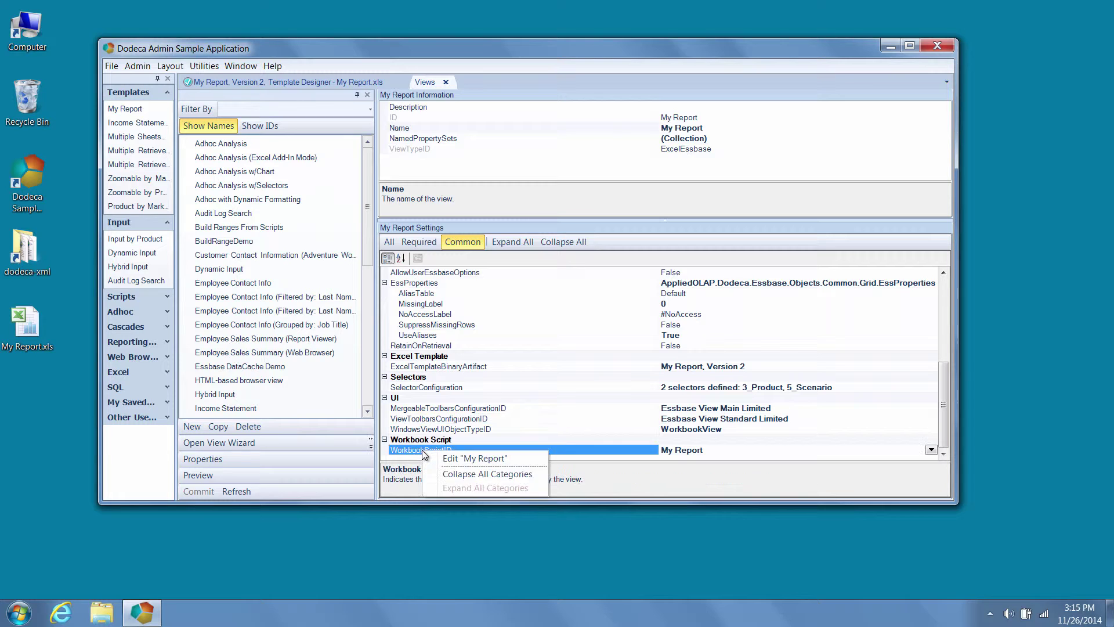
click(474, 458)
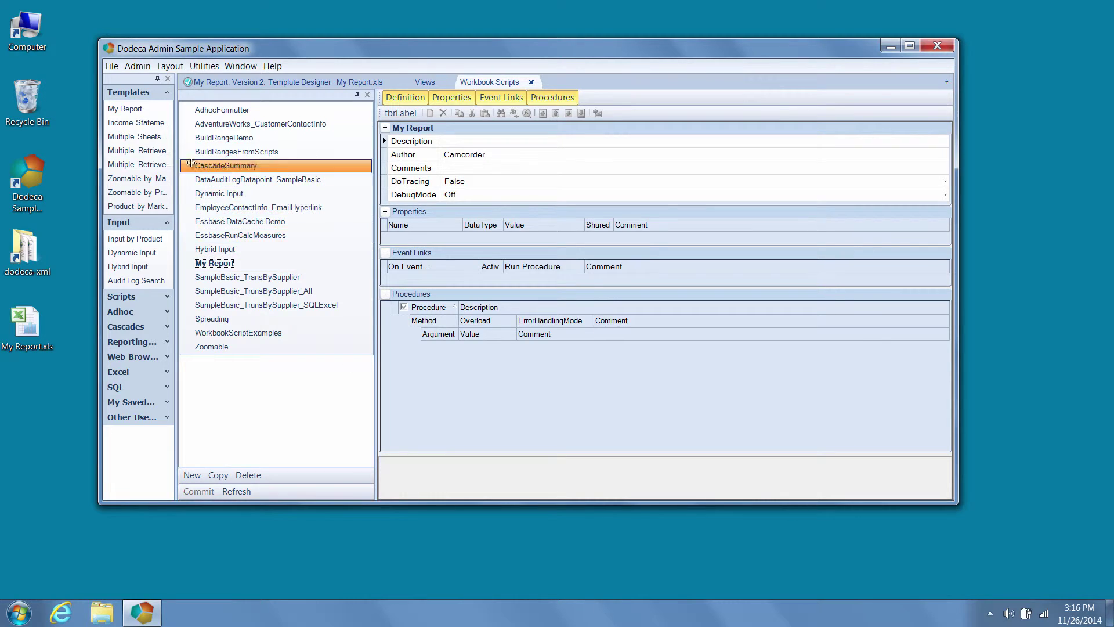
Step: Open the Search Metadata Properties dialog from the Admin menu
click(137, 66)
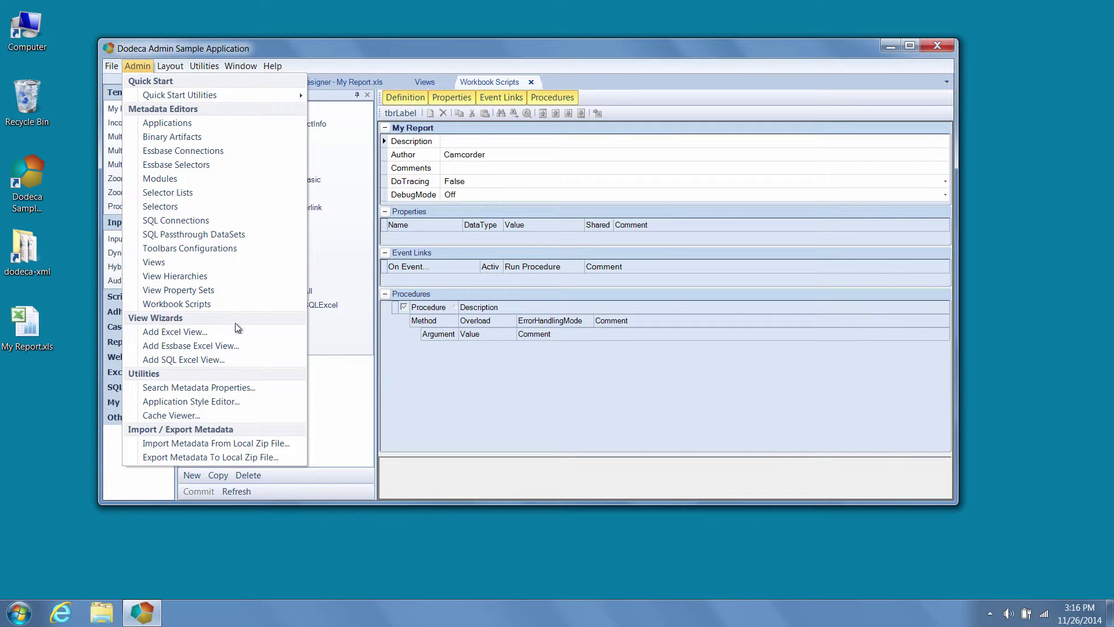
click(249, 386)
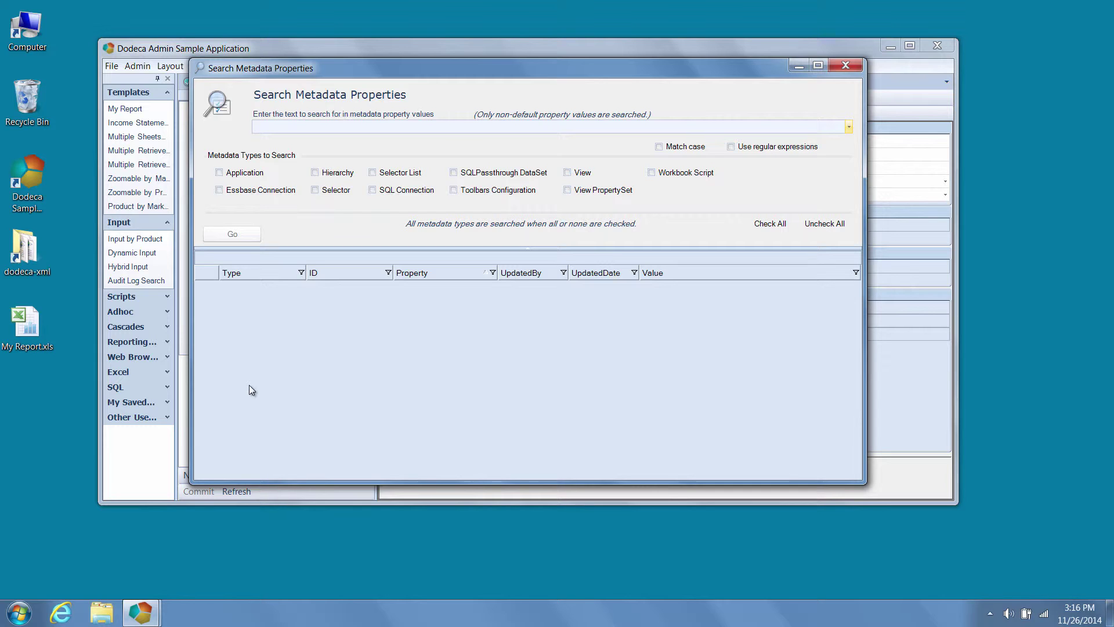
Step: Search metadata properties for [T.Market] and load 4_Market from the 25 results
click(288, 127)
text([T.Market)
click(248, 228)
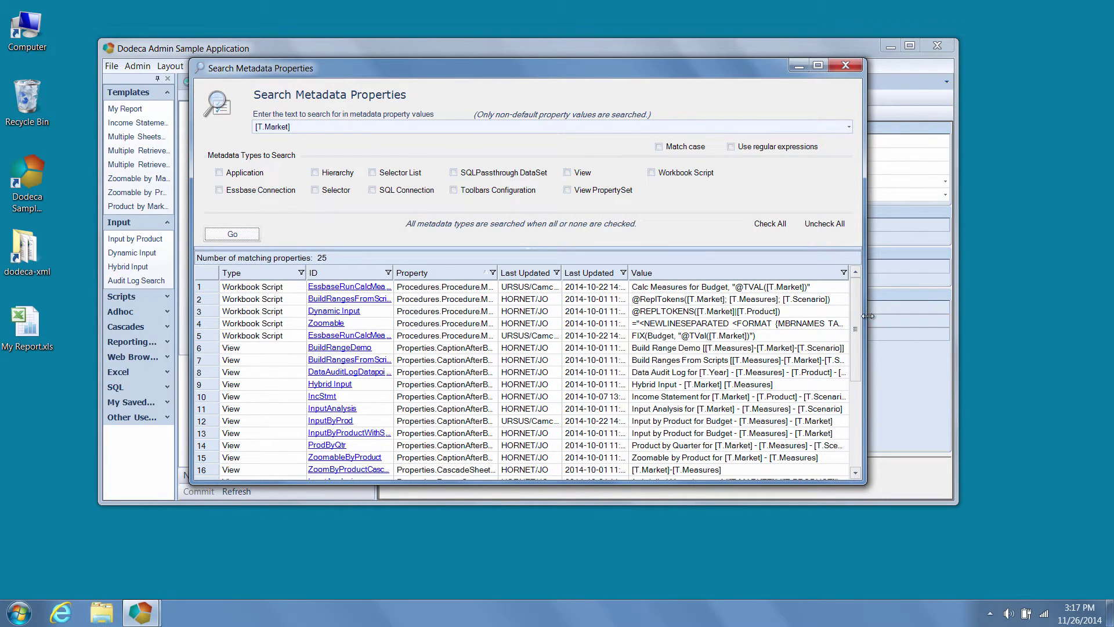
drag(855, 322, 855, 416)
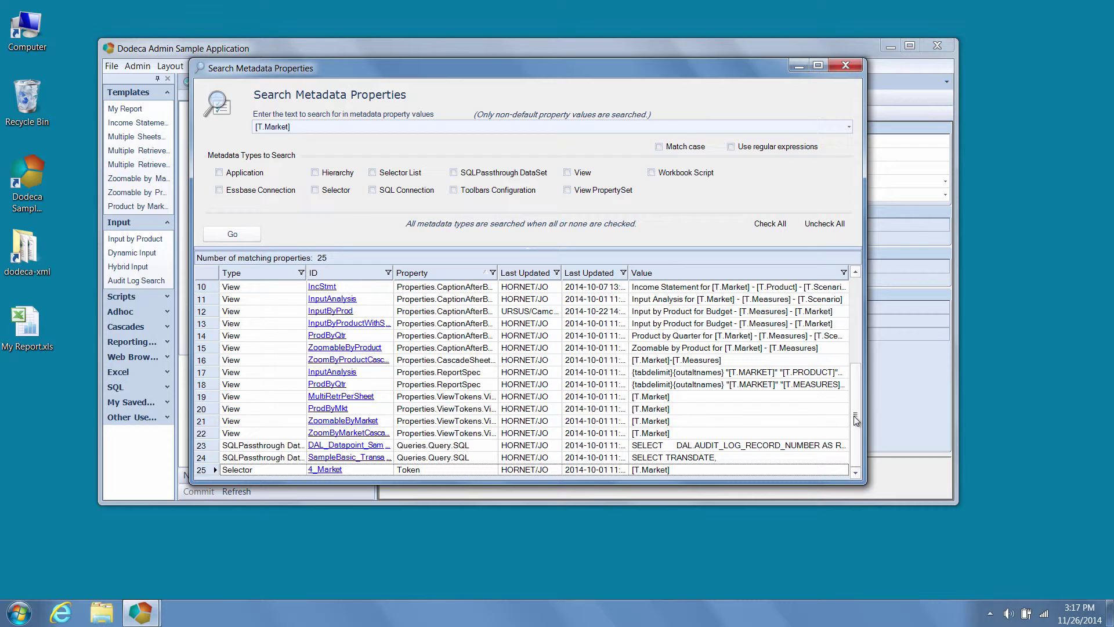
click(325, 470)
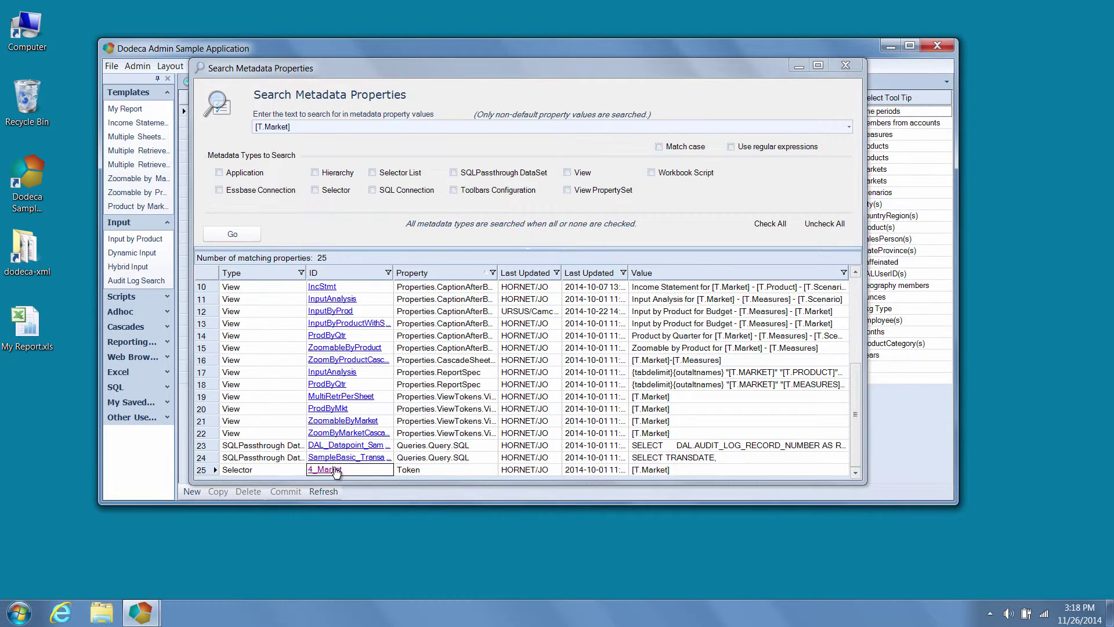
Step: Close the metadata search and bring up the Utilities menu's cache and logging options
click(840, 64)
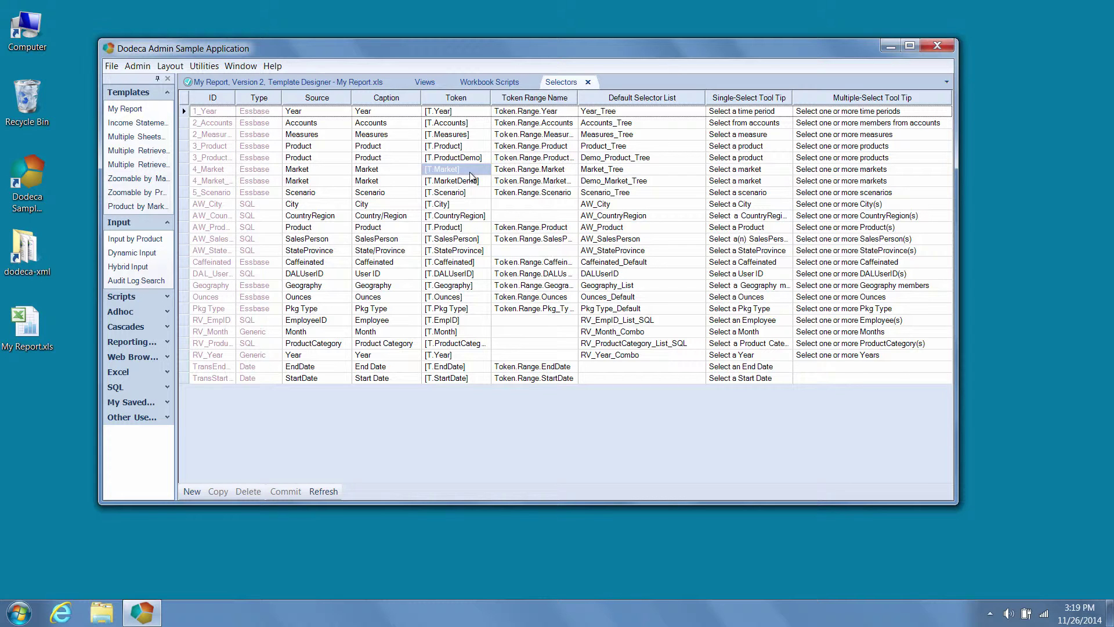
click(206, 66)
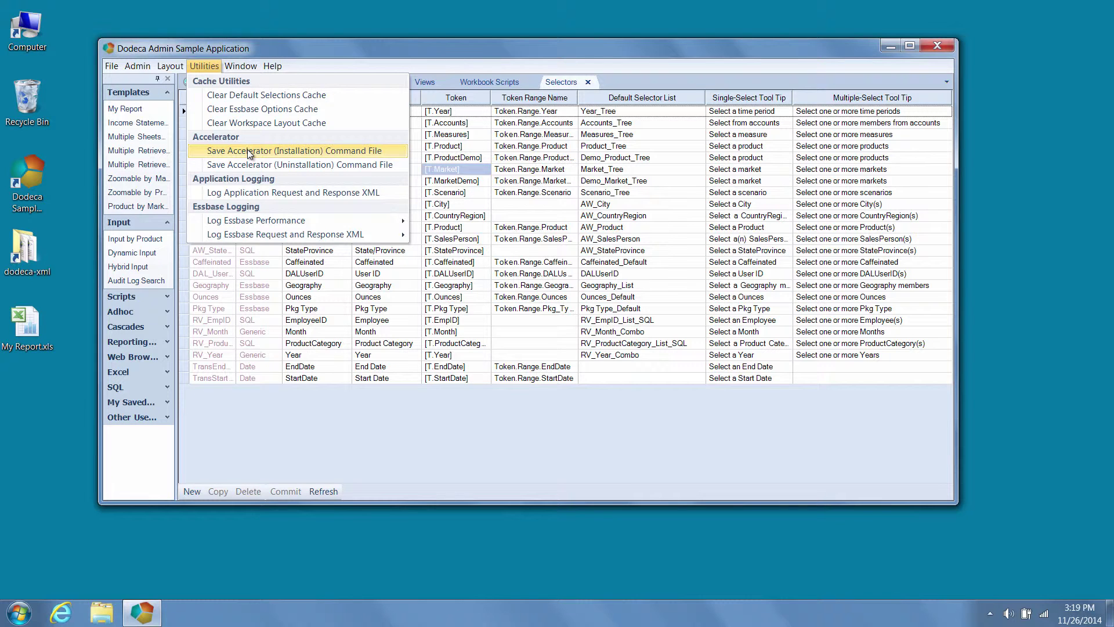
Step: Enable Log Application Request and Response XML, and Essbase request/response XML logging for Sample.Basic
click(252, 192)
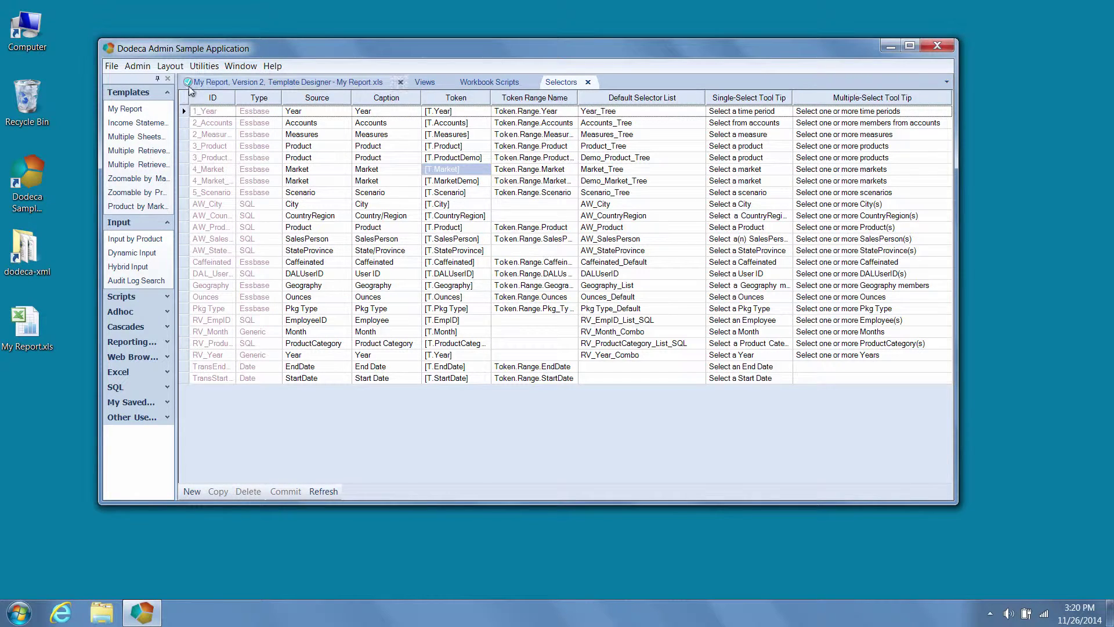
click(204, 65)
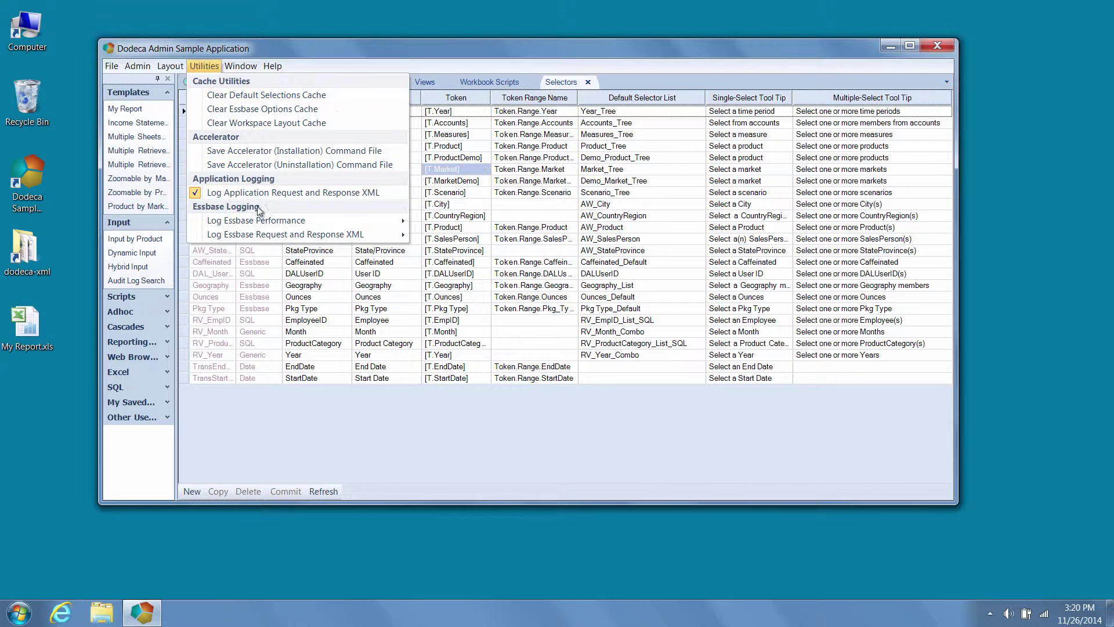
mouse_move(267, 235)
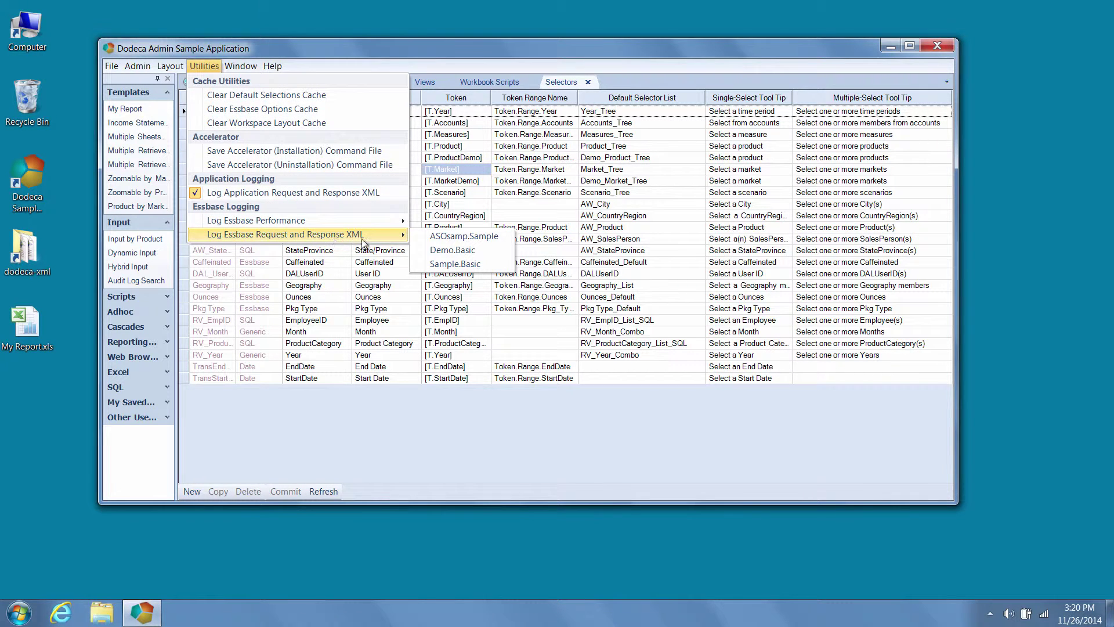
click(436, 264)
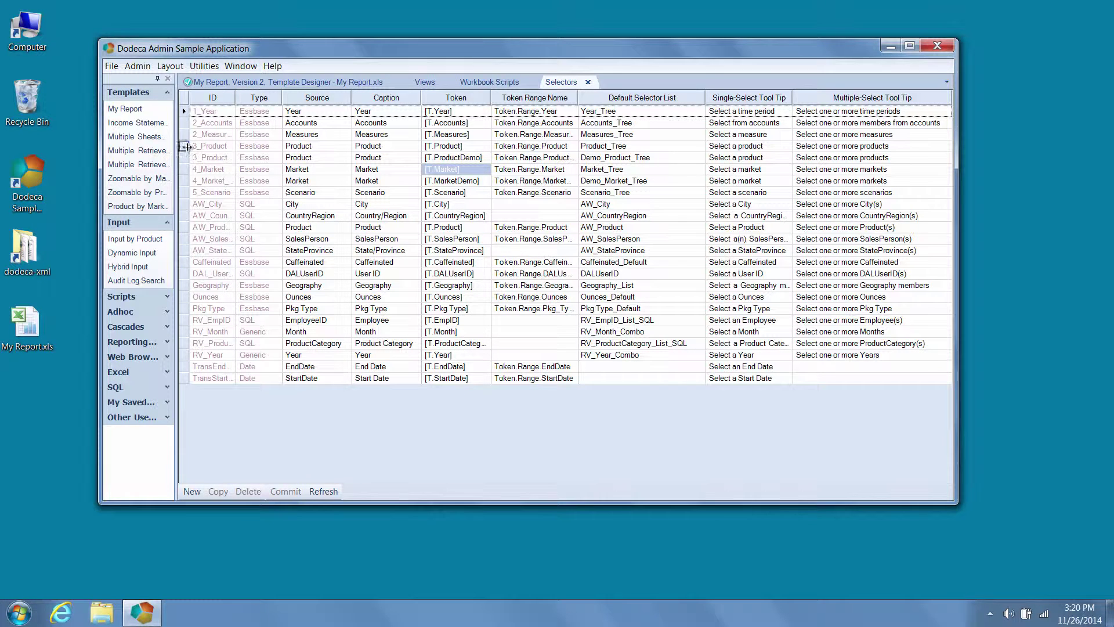
Step: Run My Report for Budget Cola sales and open the dodeca-xml folder of 18 logs
click(138, 110)
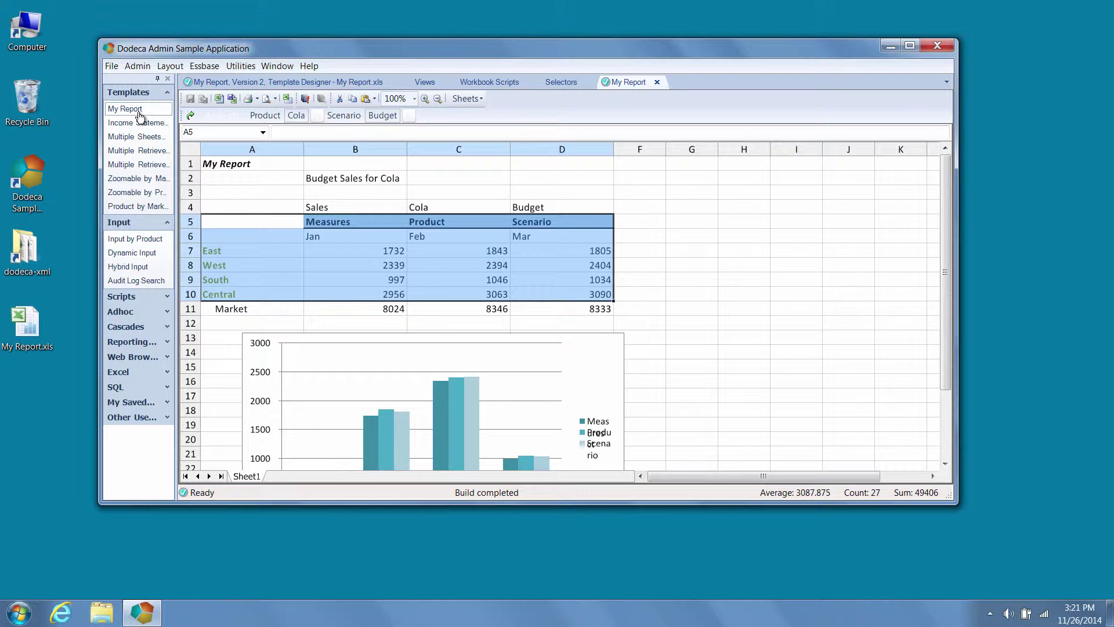
double_click(16, 256)
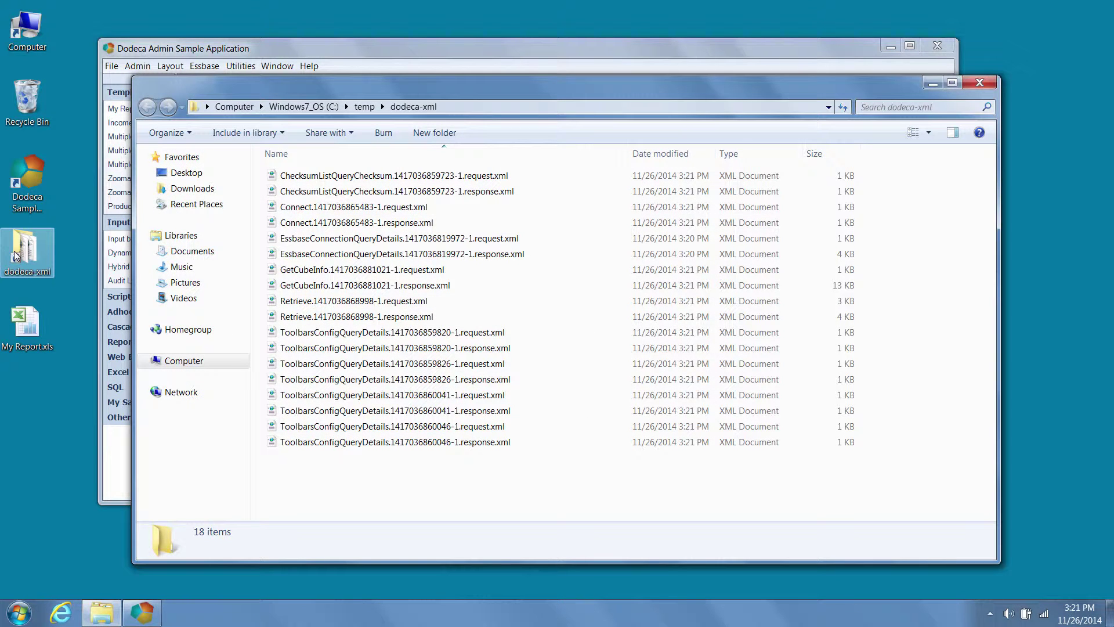
Step: View the Retrieve request and response XML logs, then return to Dodeca's My Report sheet
double_click(300, 304)
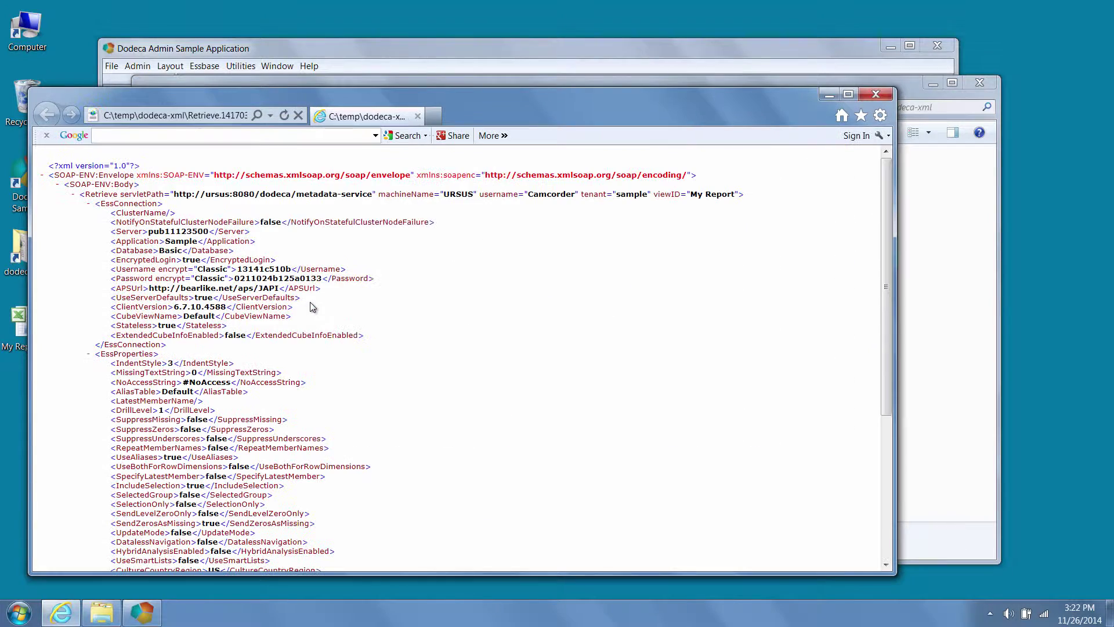
click(878, 95)
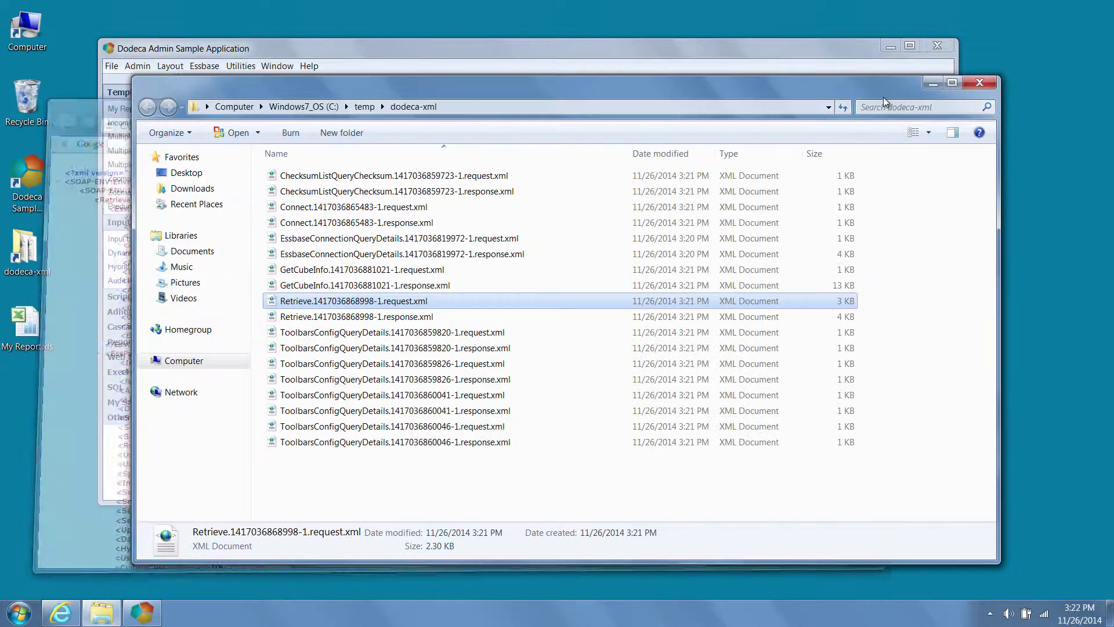
click(381, 321)
double_click(381, 320)
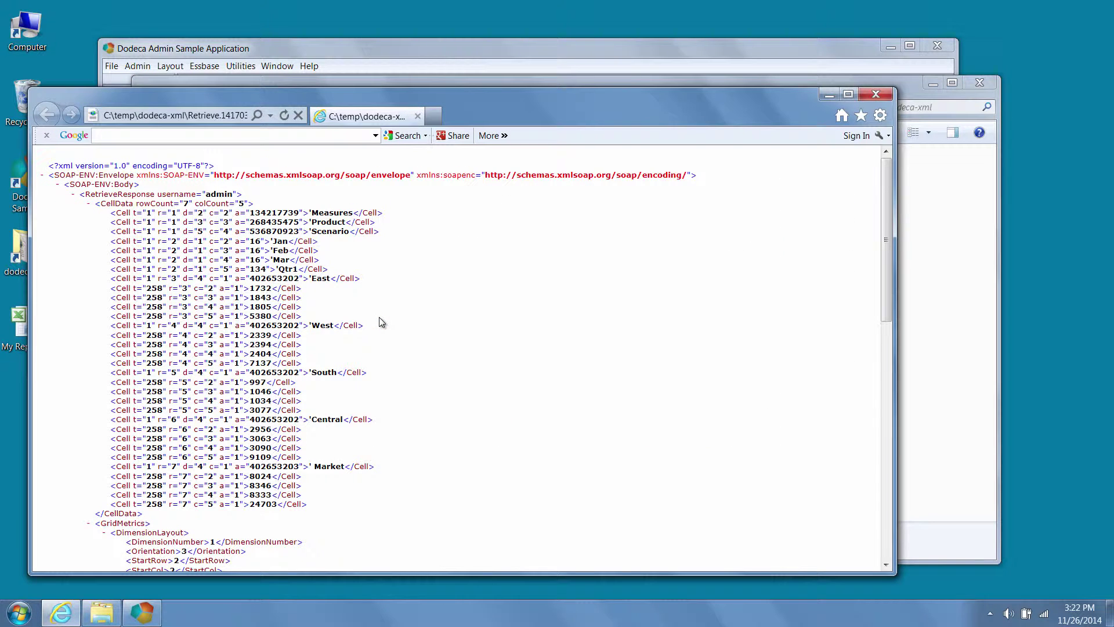
click(886, 97)
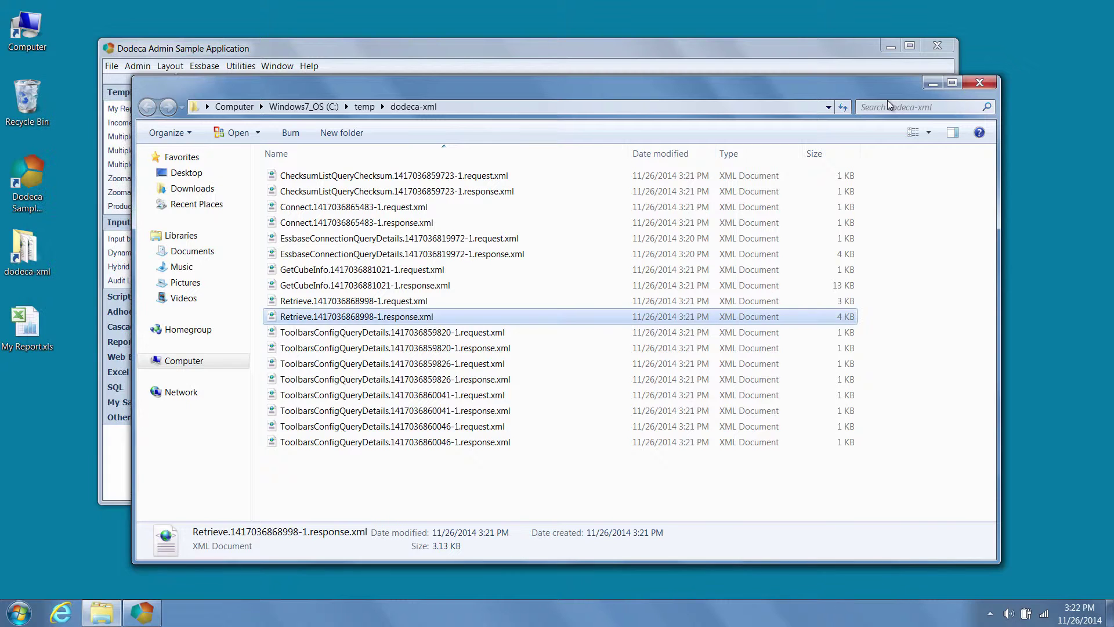
click(810, 53)
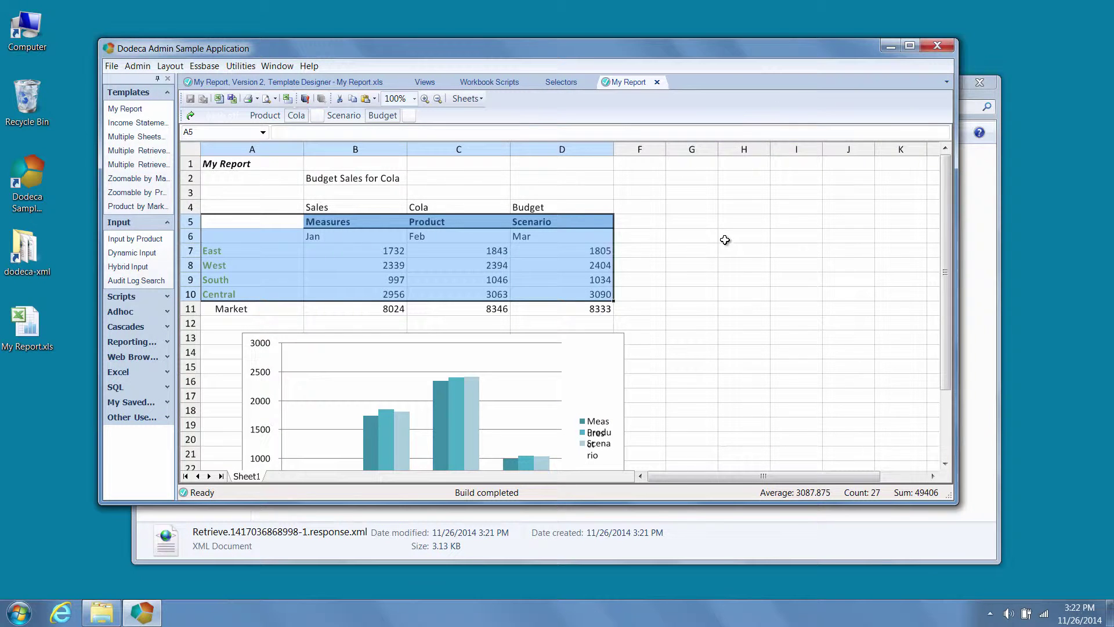